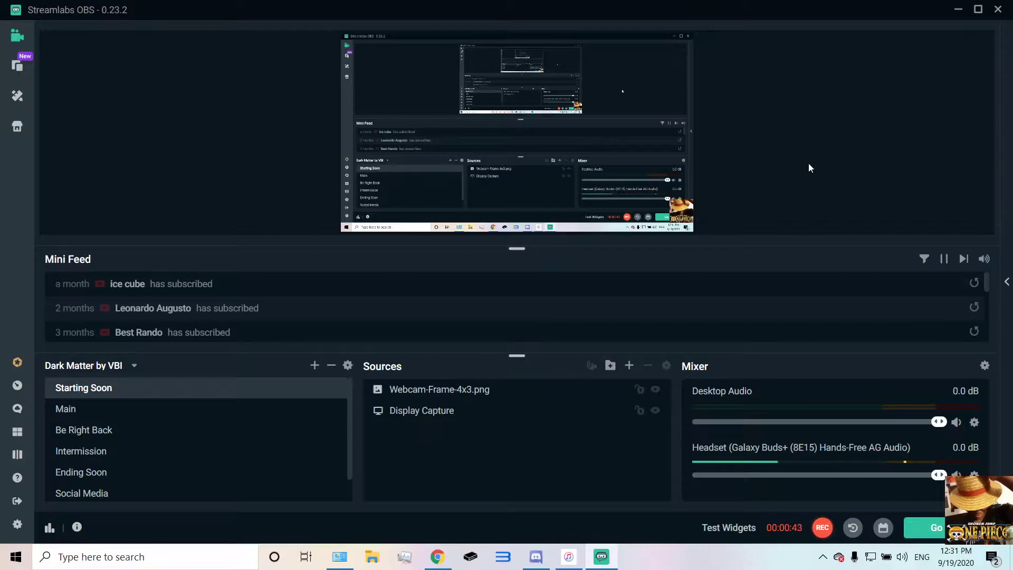
Minimize the streaming app and open Settings' Add or remove programs list via an 'app' search.
left_click(959, 9)
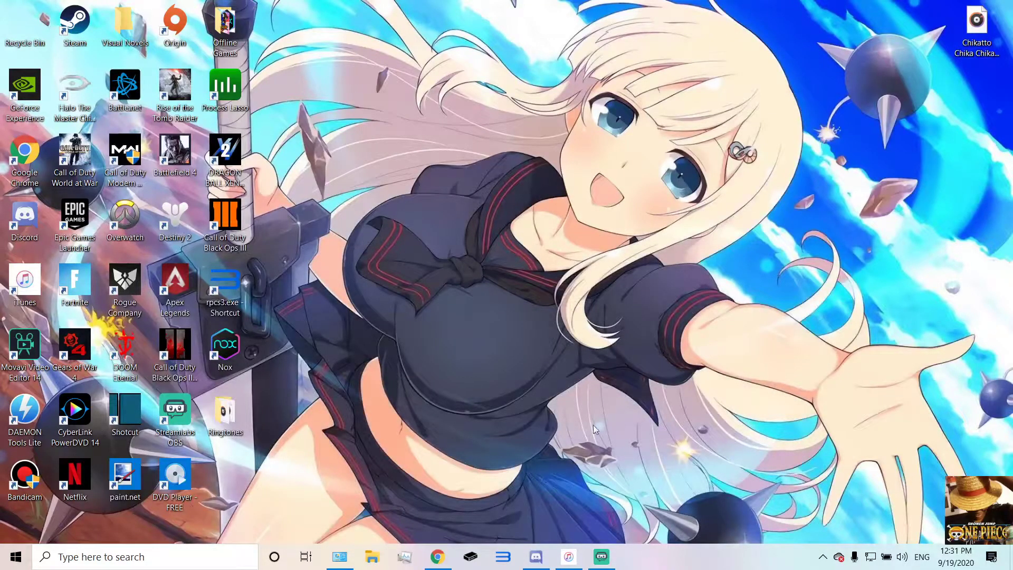
left_click(16, 557)
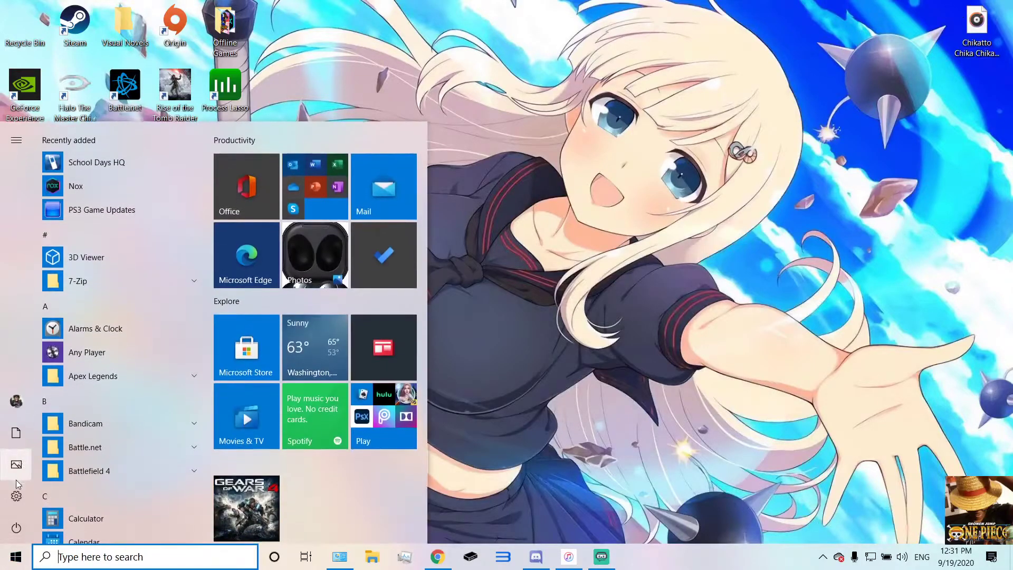
left_click(13, 494)
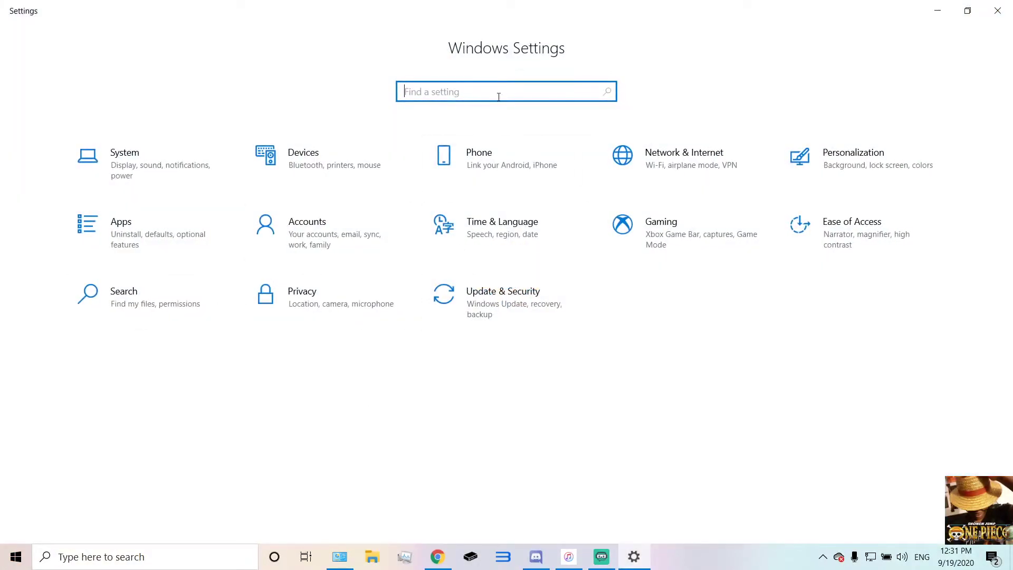
type("app")
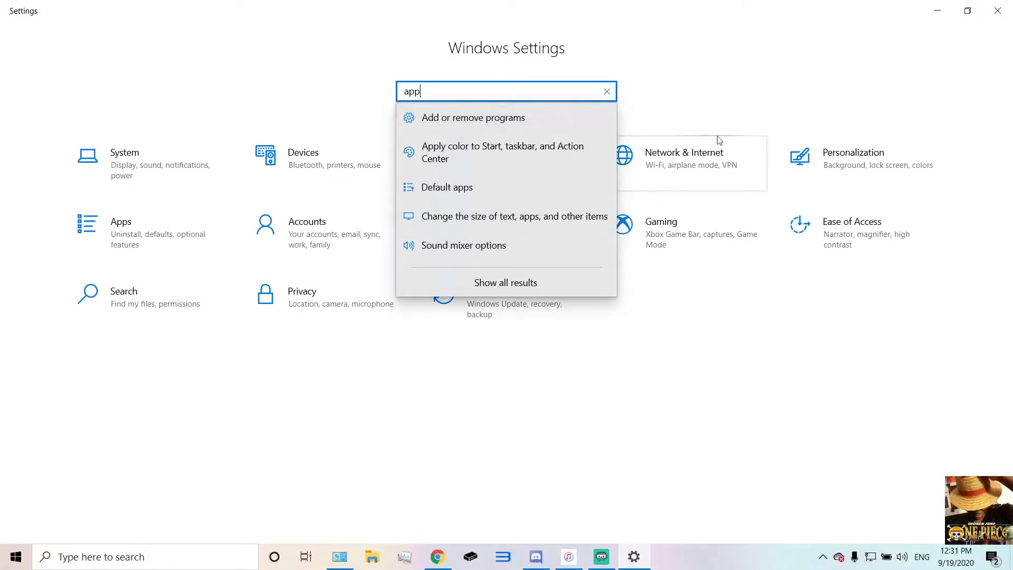
left_click(509, 117)
Filter installed apps with 'sch' and uninstall School Days HQ 1.03.
scroll(844, 314, "down", 10)
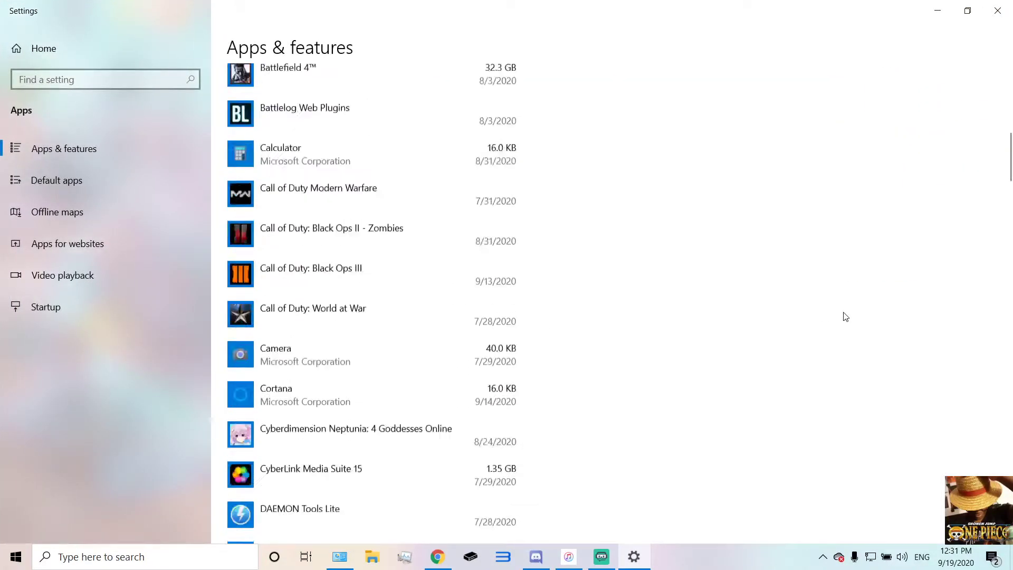
left_click_drag(1010, 185, 546, 173)
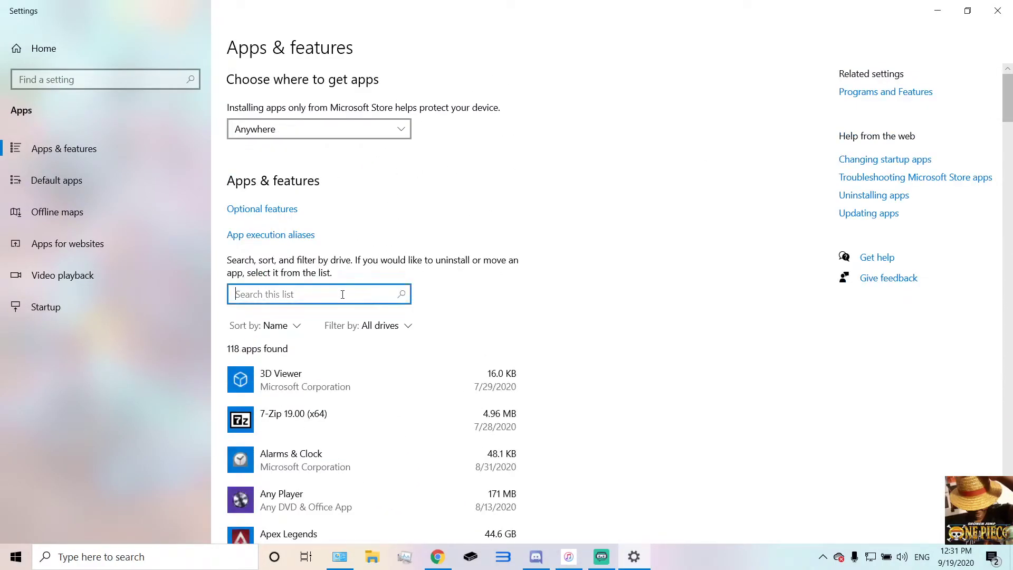
type("sch")
left_click(401, 380)
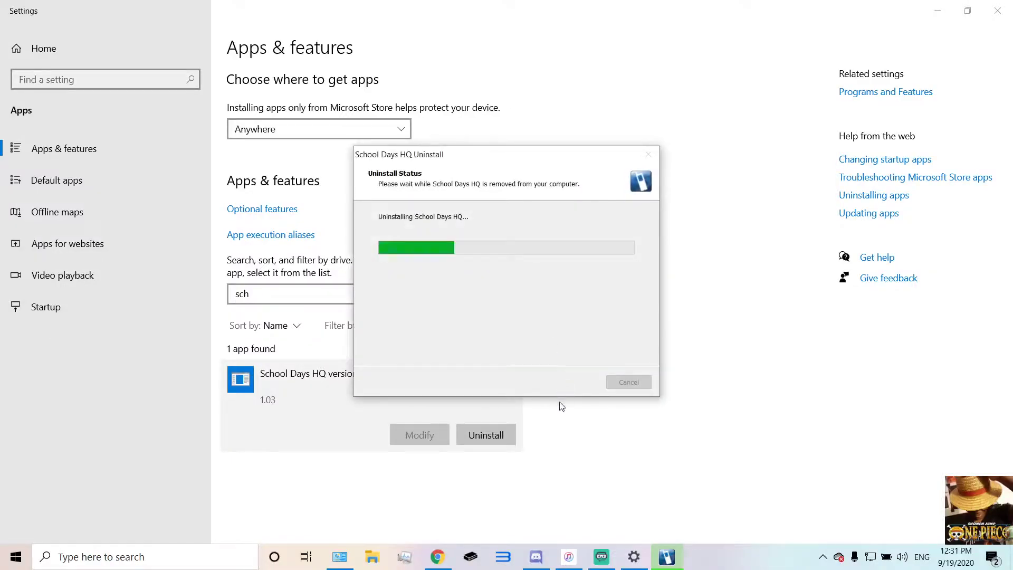
left_click(601, 322)
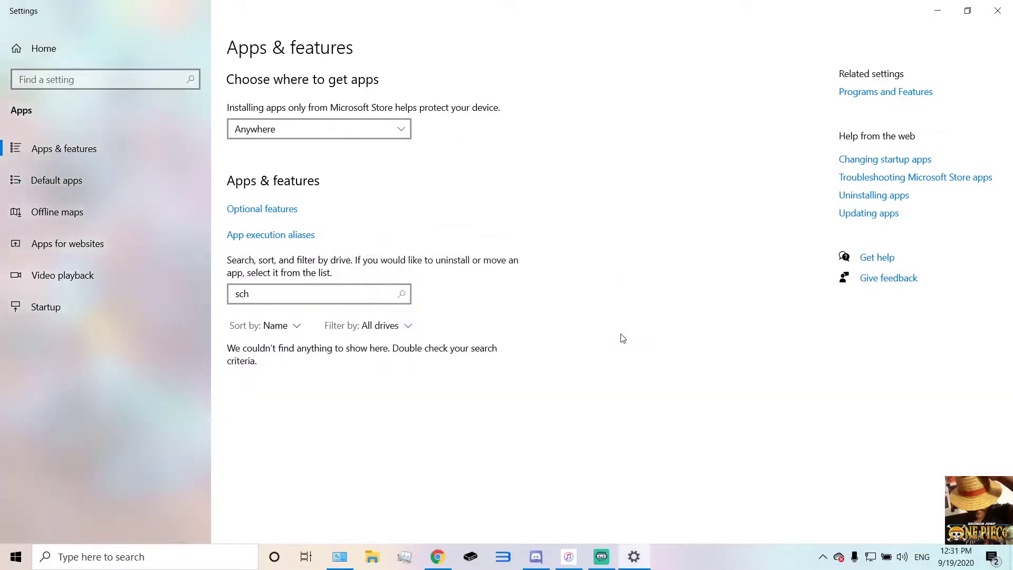
Close Settings, review the School Days HQ installer and data parts on JAST My Games, then minimize Chrome.
left_click(1006, 6)
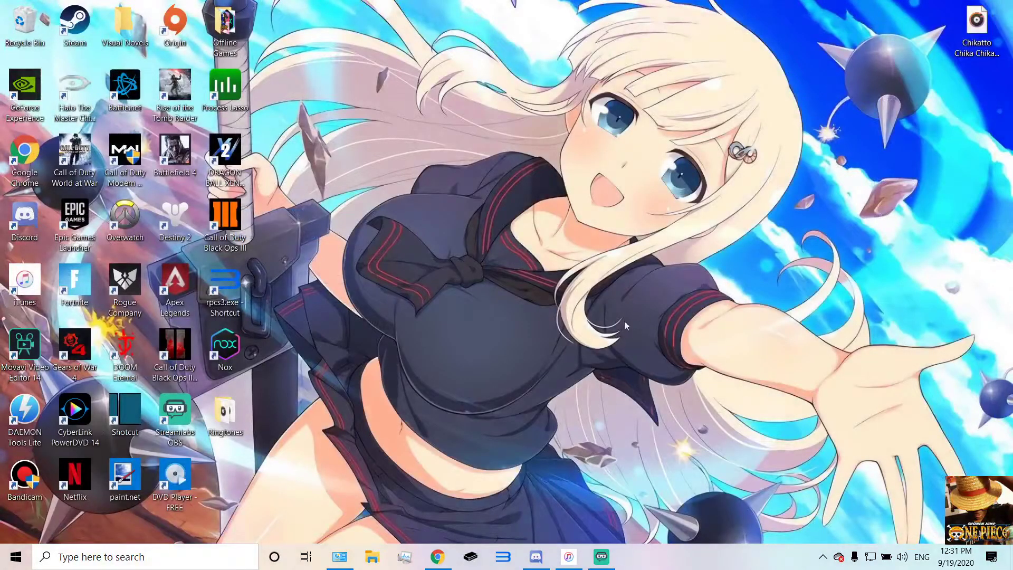
left_click(438, 556)
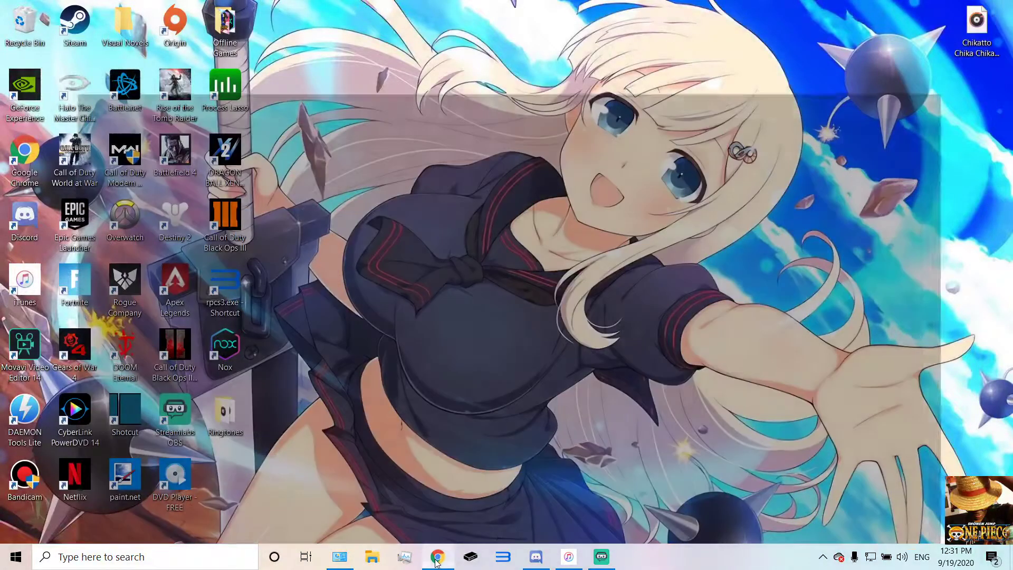
left_click(45, 11)
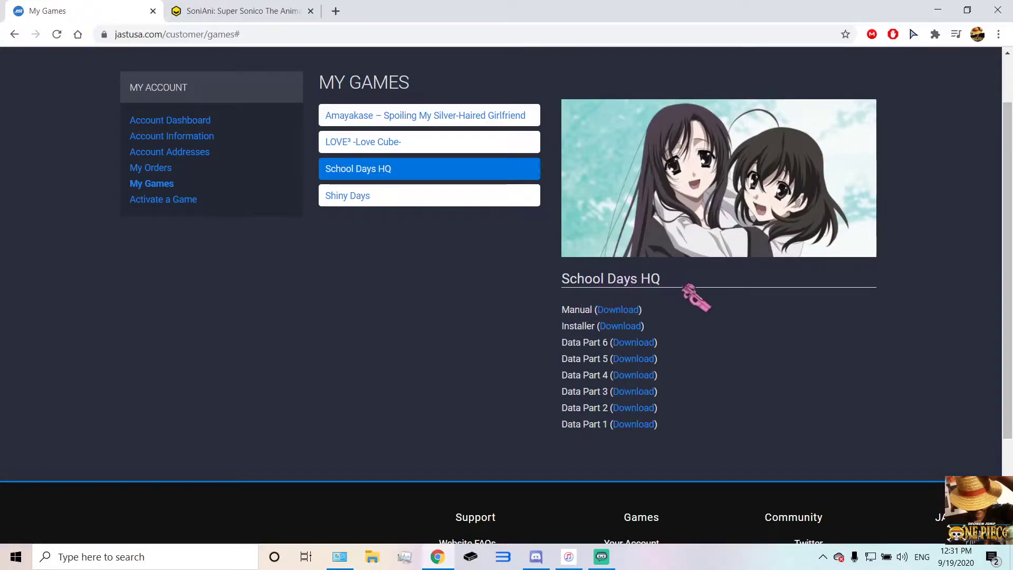
scroll(199, 106, "up", 1)
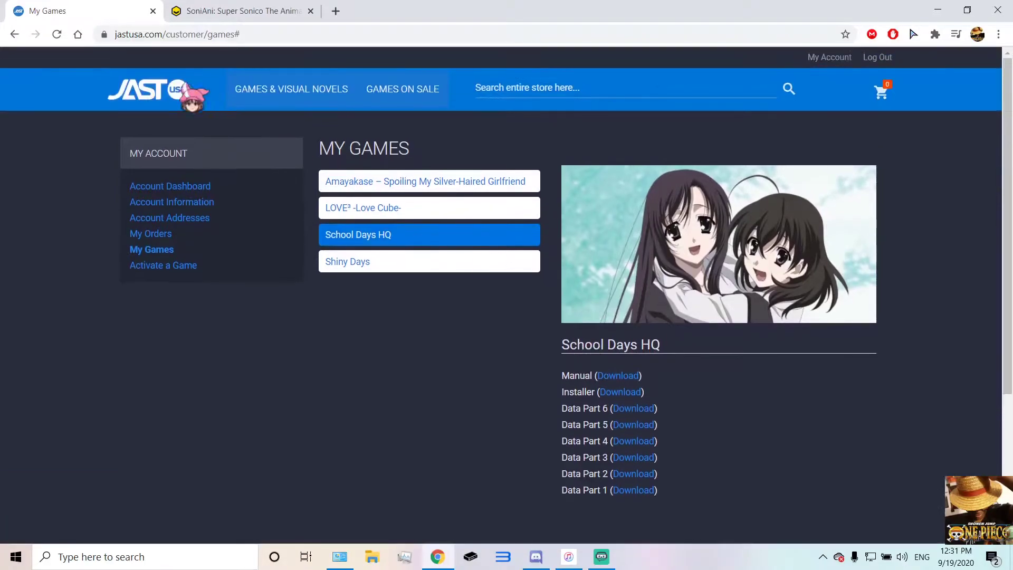
scroll(802, 317, "down", 3)
scroll(792, 314, "up", 2)
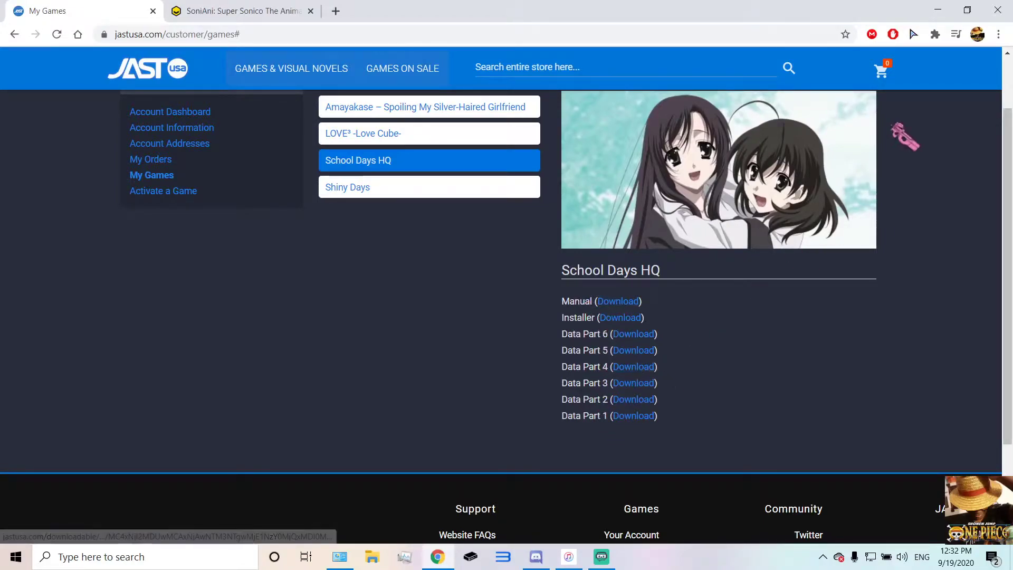
left_click(938, 9)
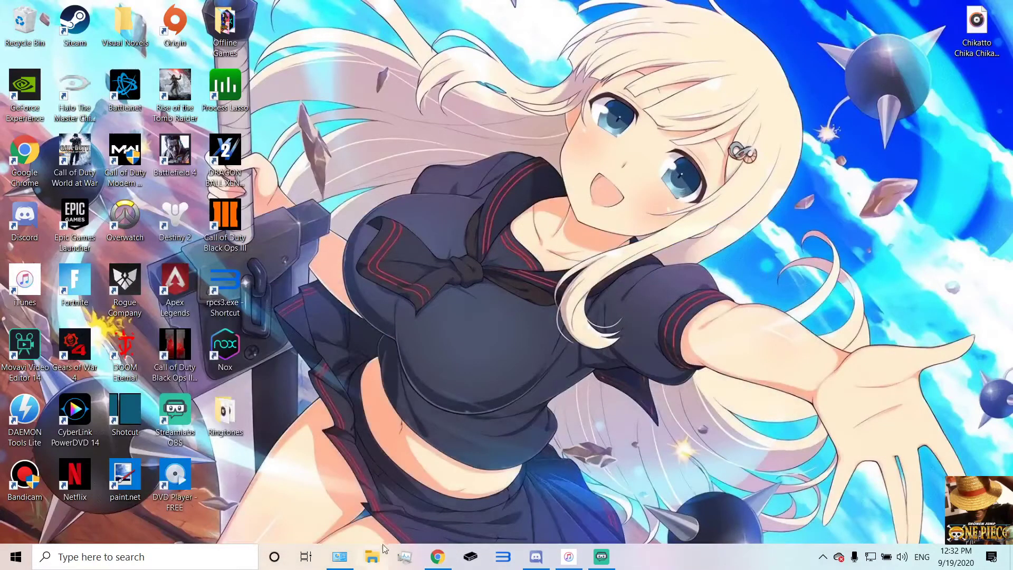
Open the School Days HQ folder under Quick access, showing data1–data6.bin, Setup.exe and the manual.
left_click(381, 551)
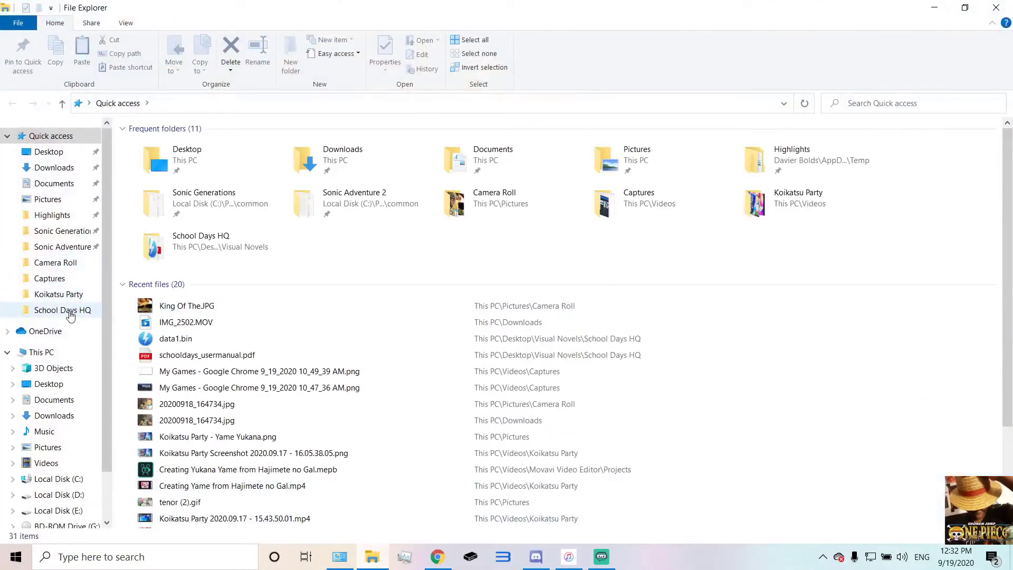
left_click(70, 315)
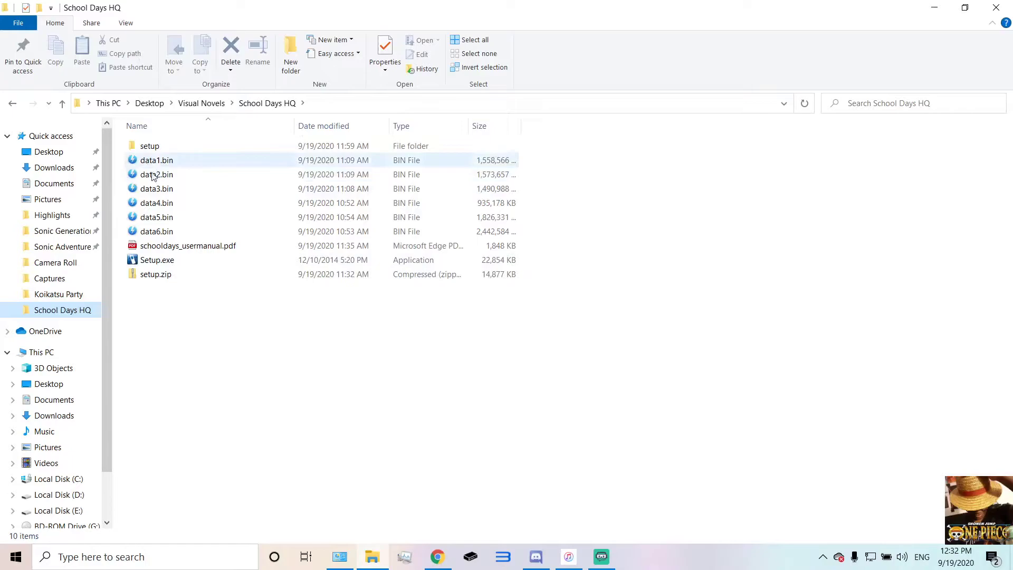
left_click(437, 555)
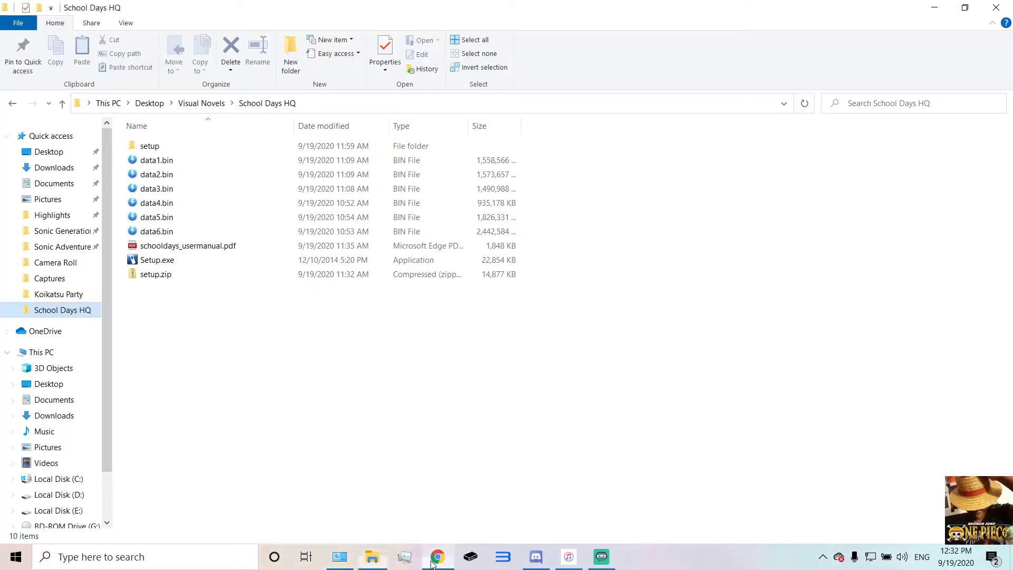
left_click(372, 557)
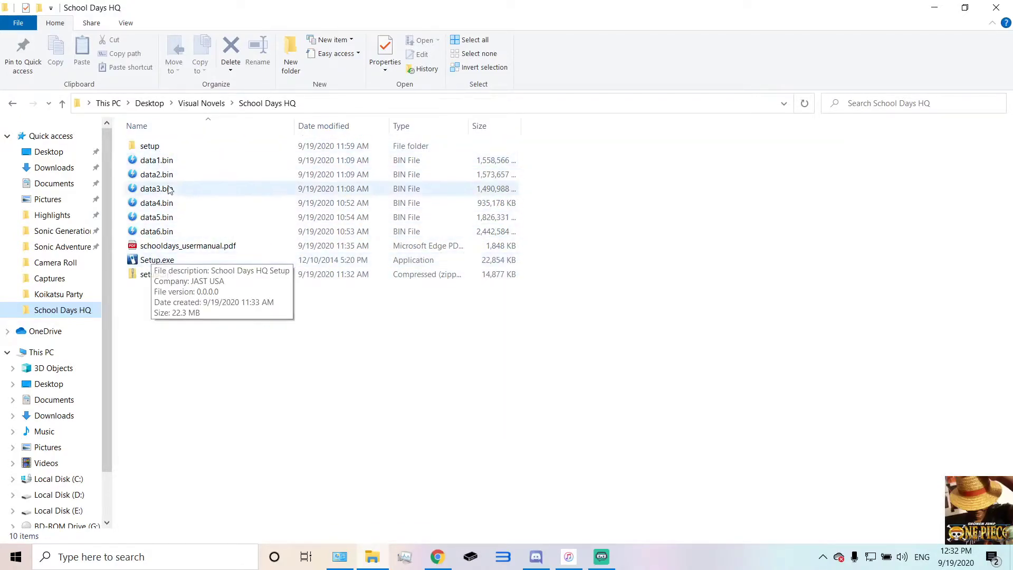
Enable 'Run this program as an administrator' in Setup.exe's Compatibility properties and apply it.
right_click(160, 262)
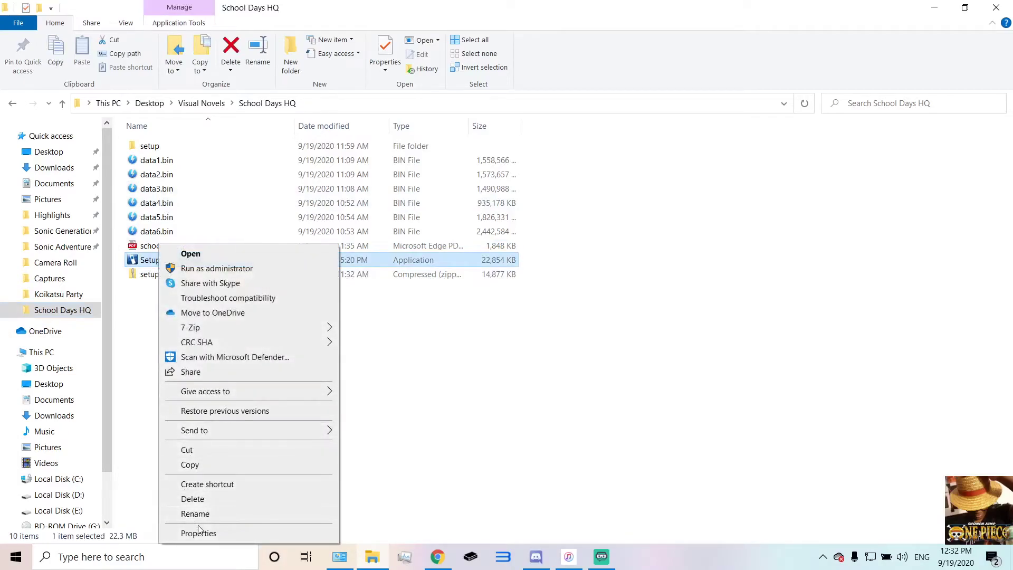
left_click(359, 475)
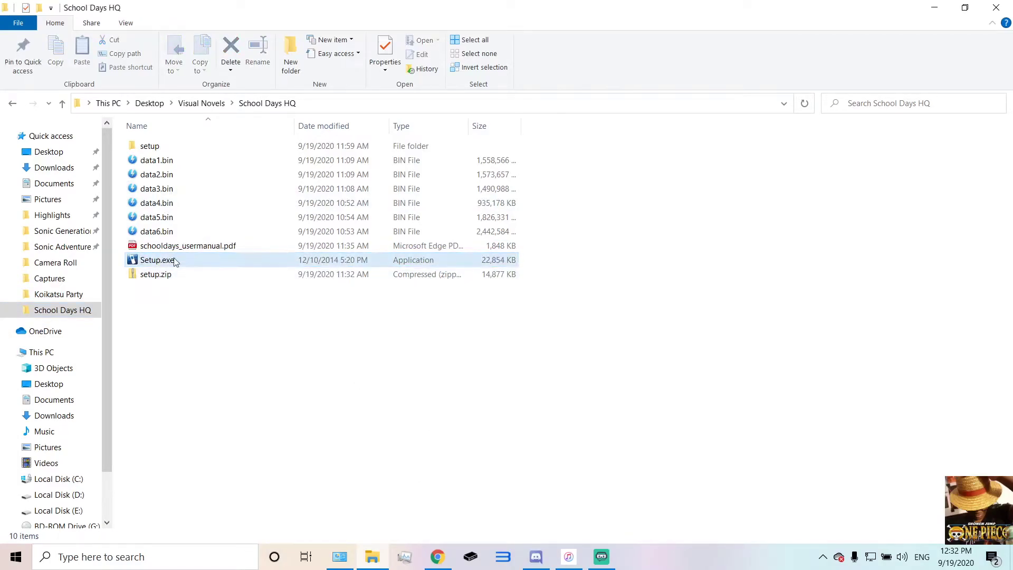
right_click(178, 262)
left_click(141, 264)
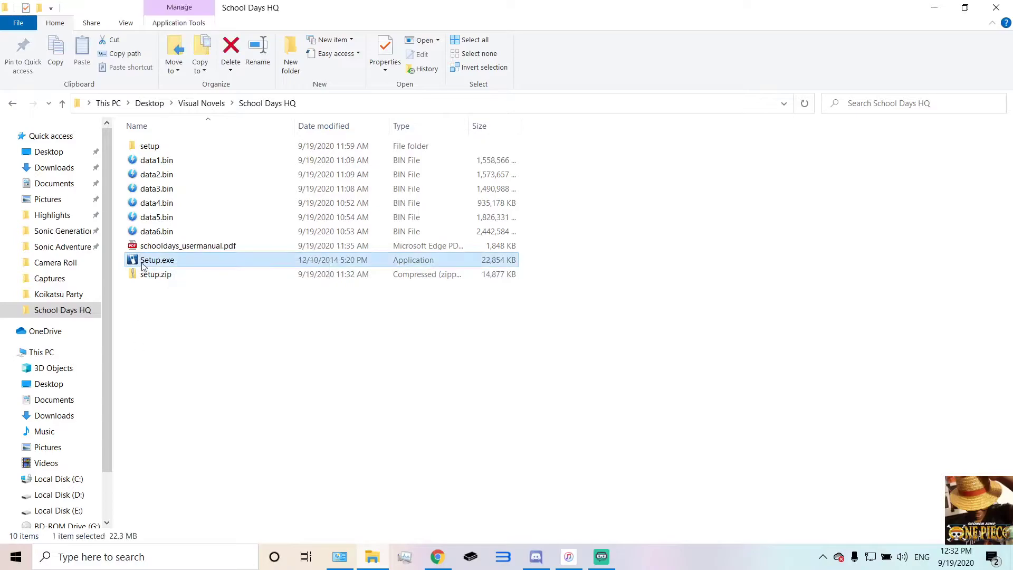
right_click(145, 258)
left_click(182, 533)
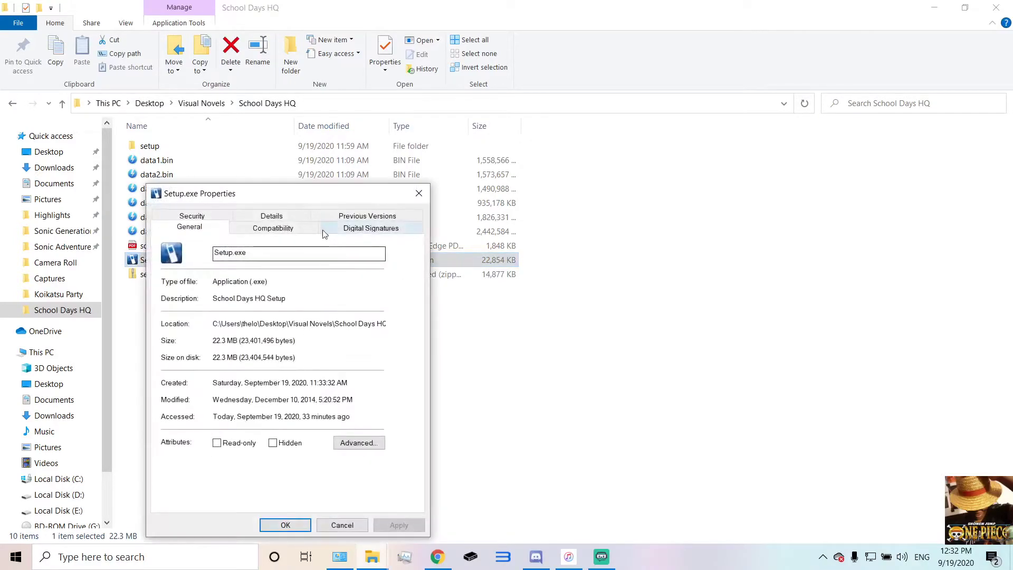
left_click(274, 228)
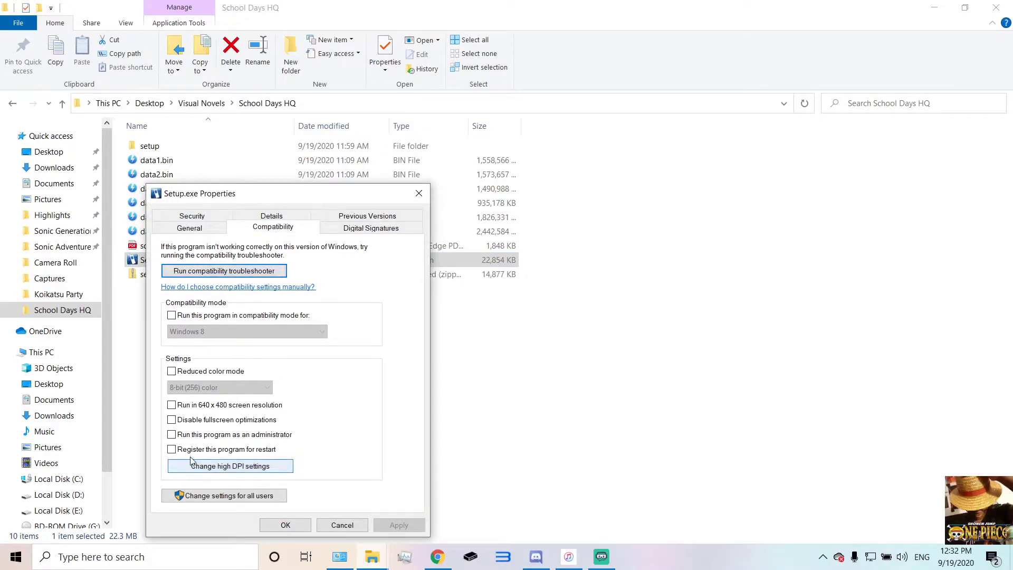
left_click(172, 435)
left_click(384, 530)
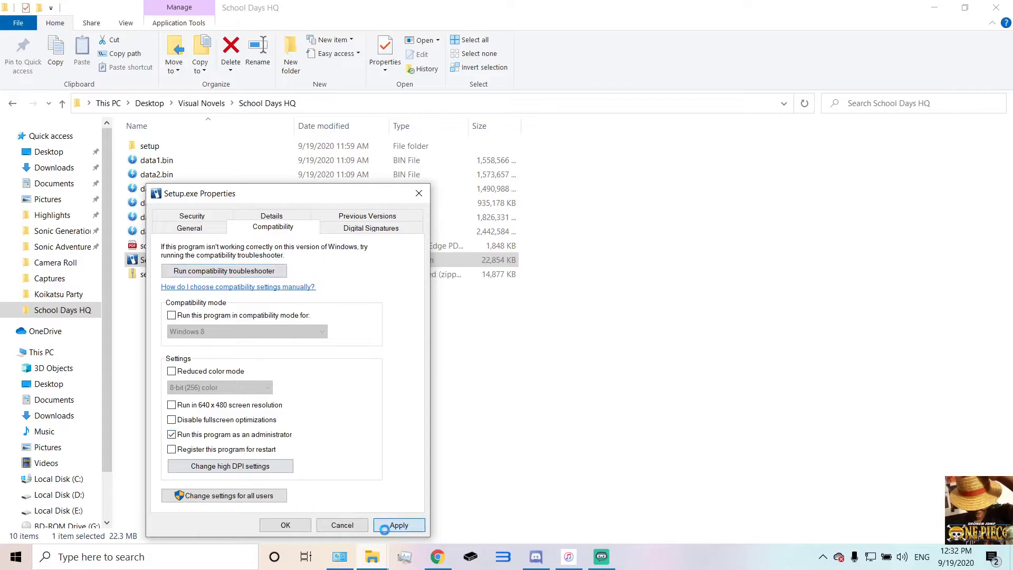
left_click(301, 527)
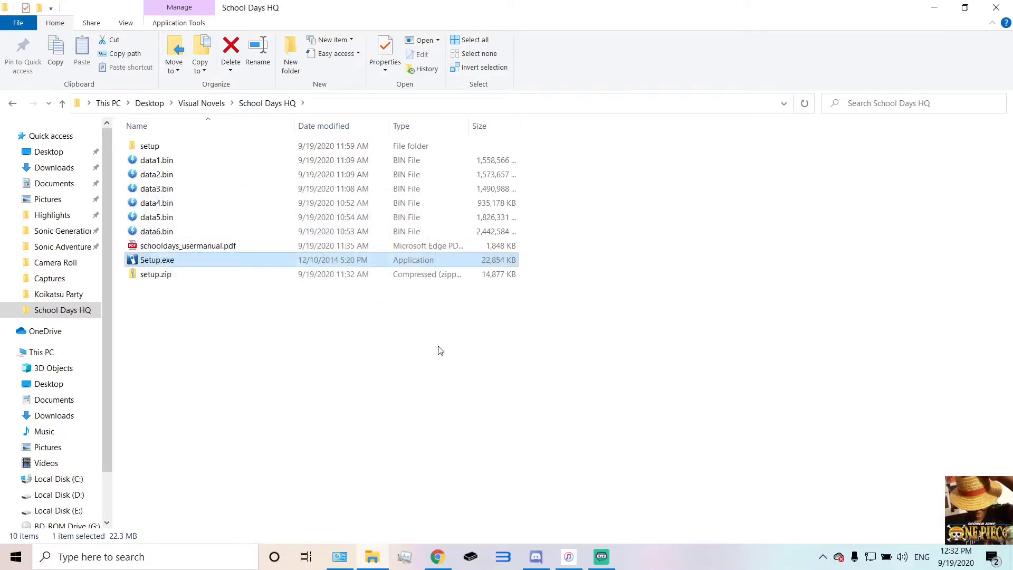
Open Windows Security's Allow an app through firewall list and unlock it with Change settings.
left_click(934, 7)
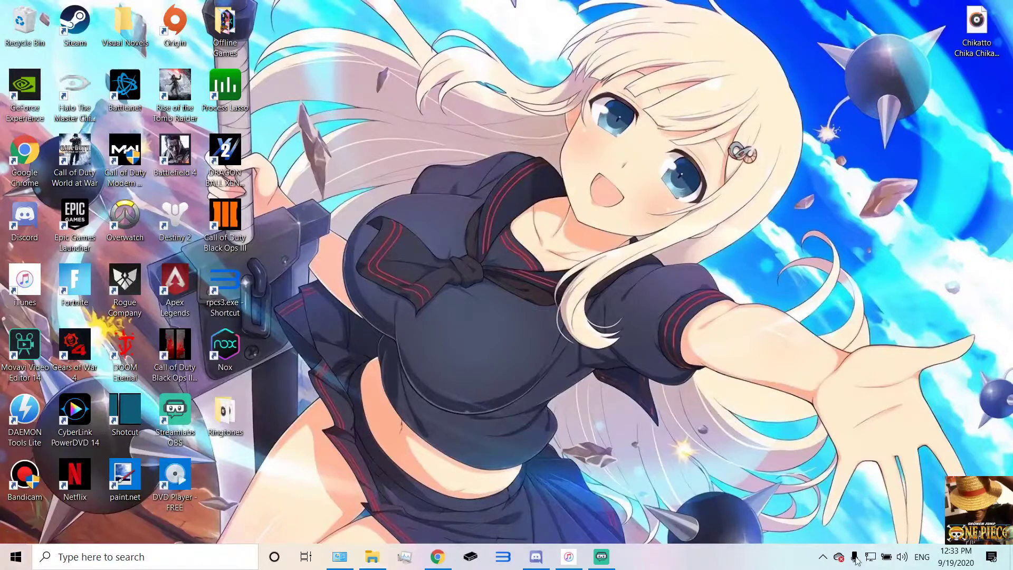
left_click(824, 560)
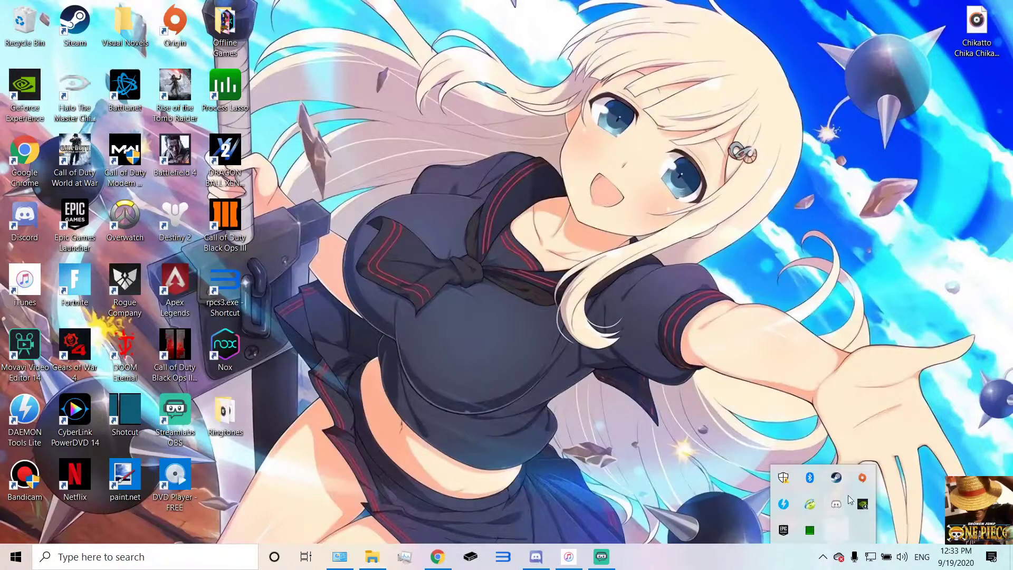
left_click(784, 478)
left_click(713, 12)
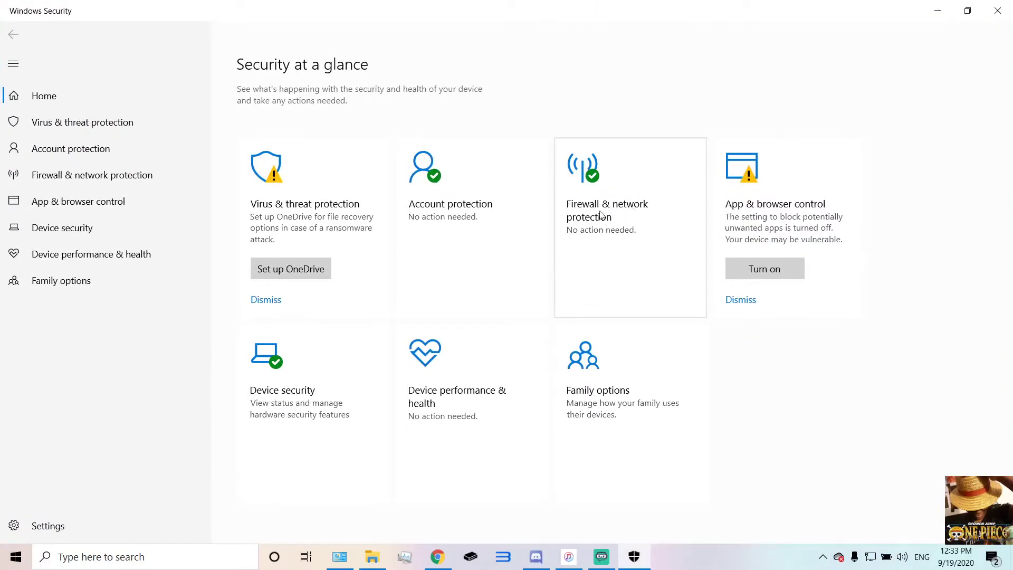
left_click(617, 218)
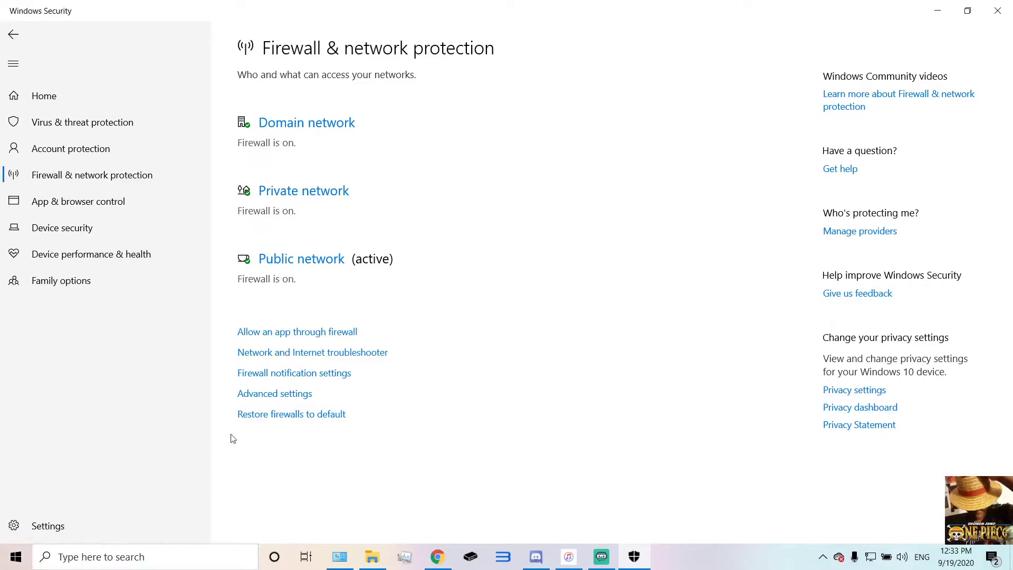
left_click(328, 334)
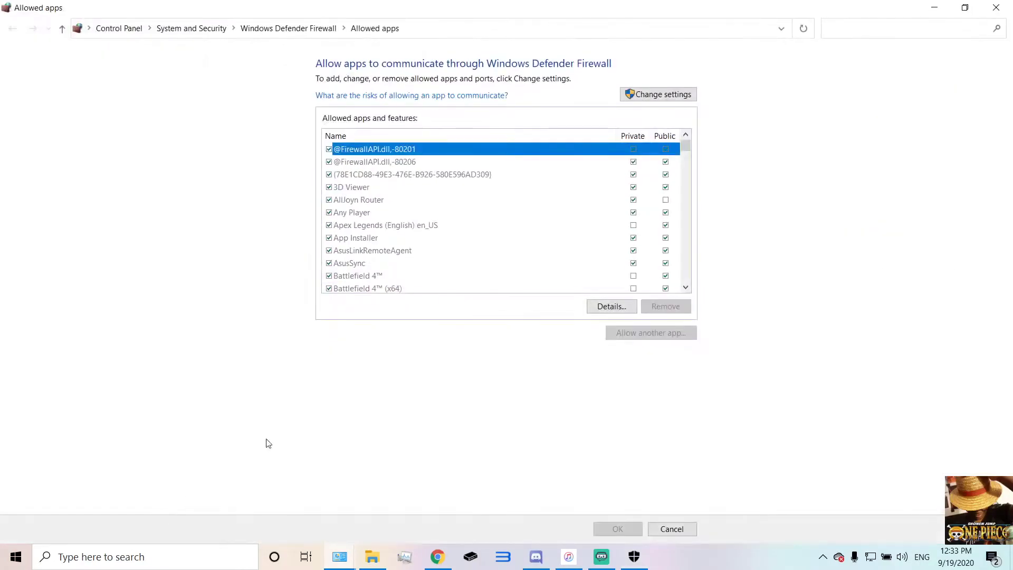
left_click(651, 97)
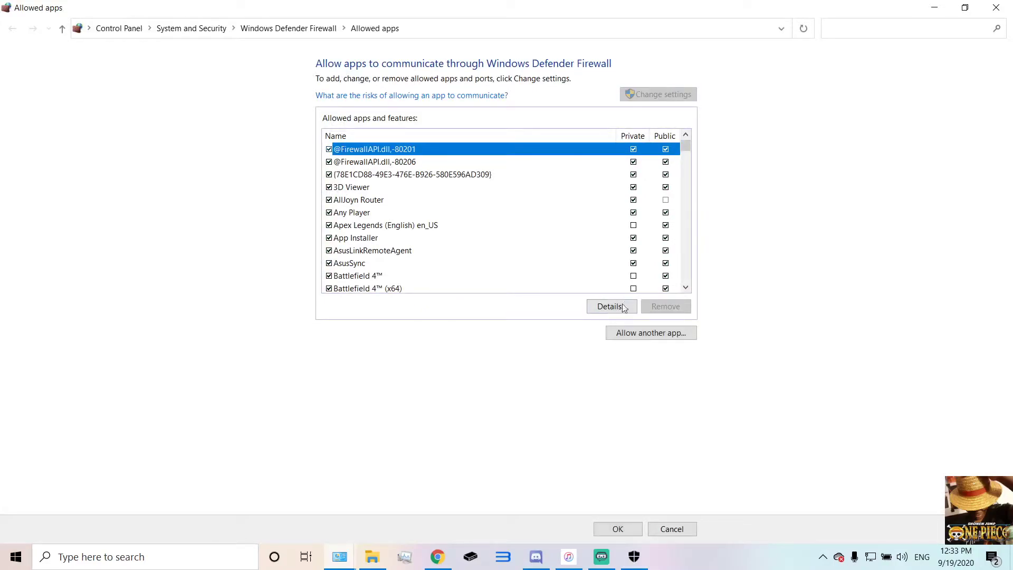
Start adding another firewall app and browse to Desktop > Visual Novels > School Days HQ.
left_click(638, 338)
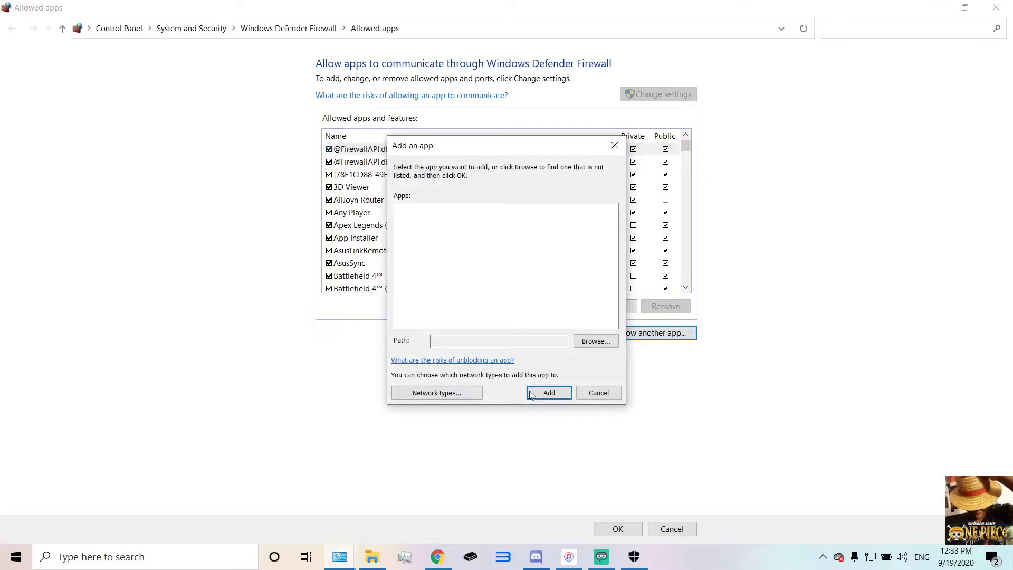
left_click(587, 344)
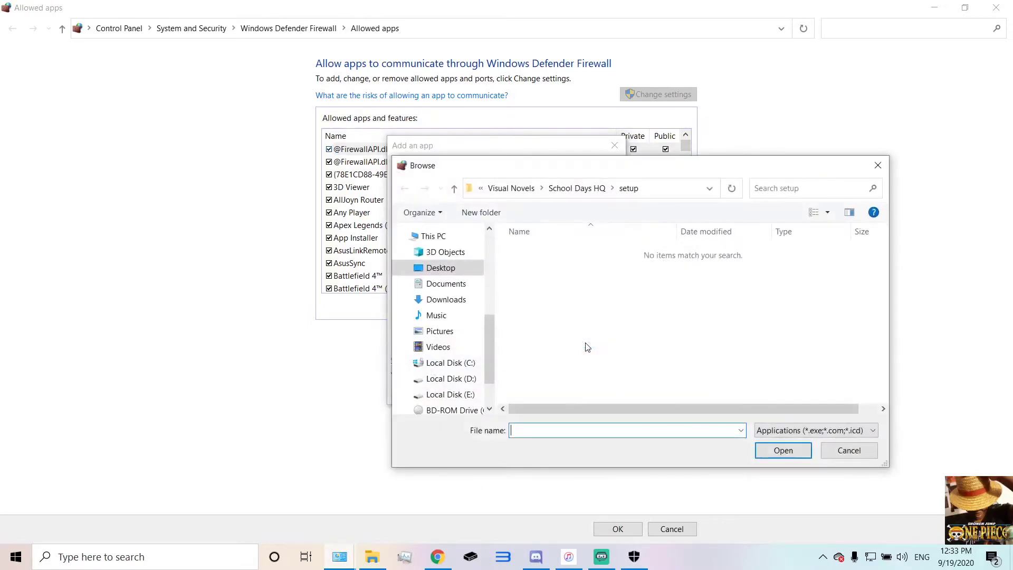
left_click_drag(615, 165, 467, 101)
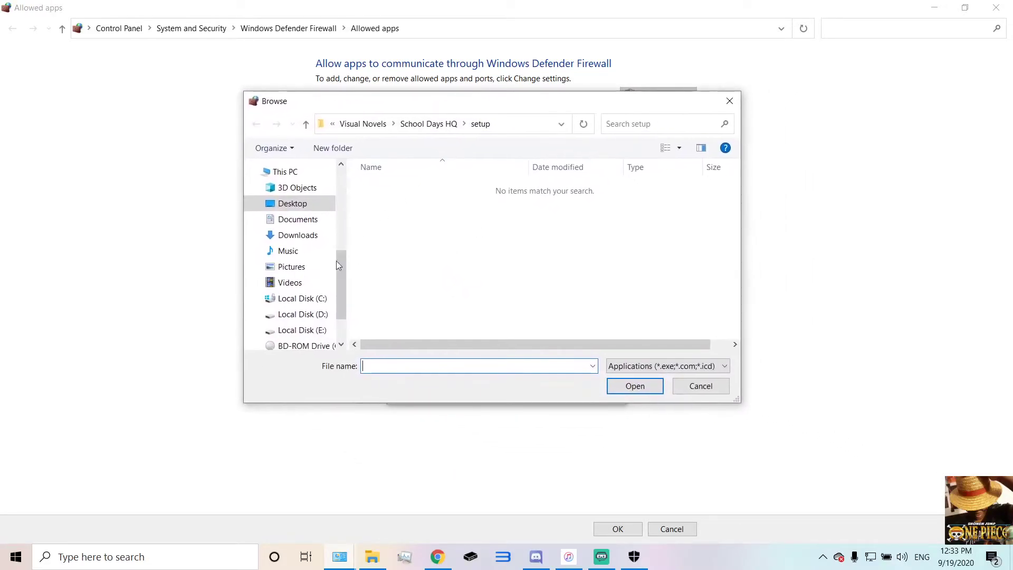
left_click_drag(341, 266, 347, 196)
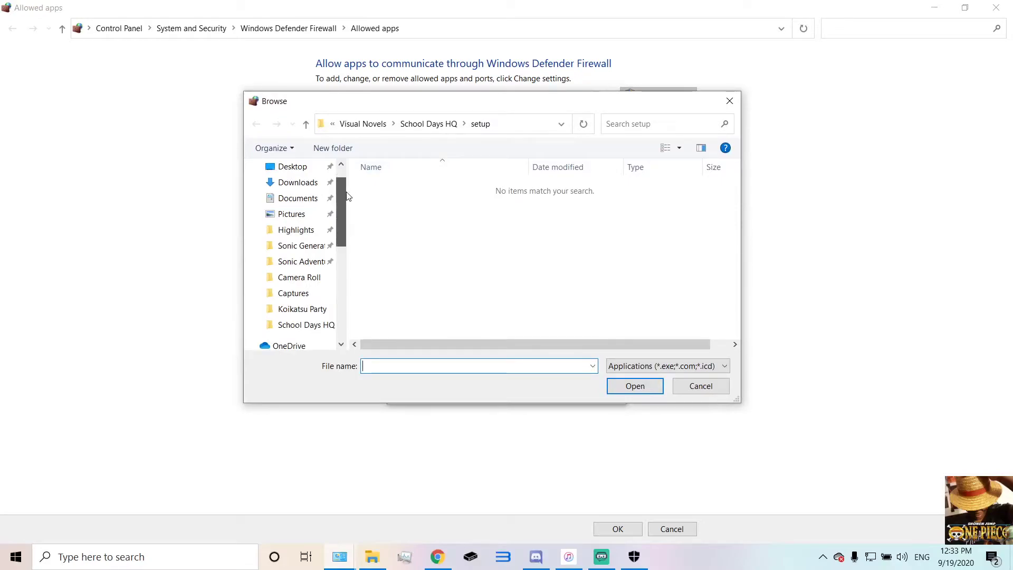
left_click(294, 168)
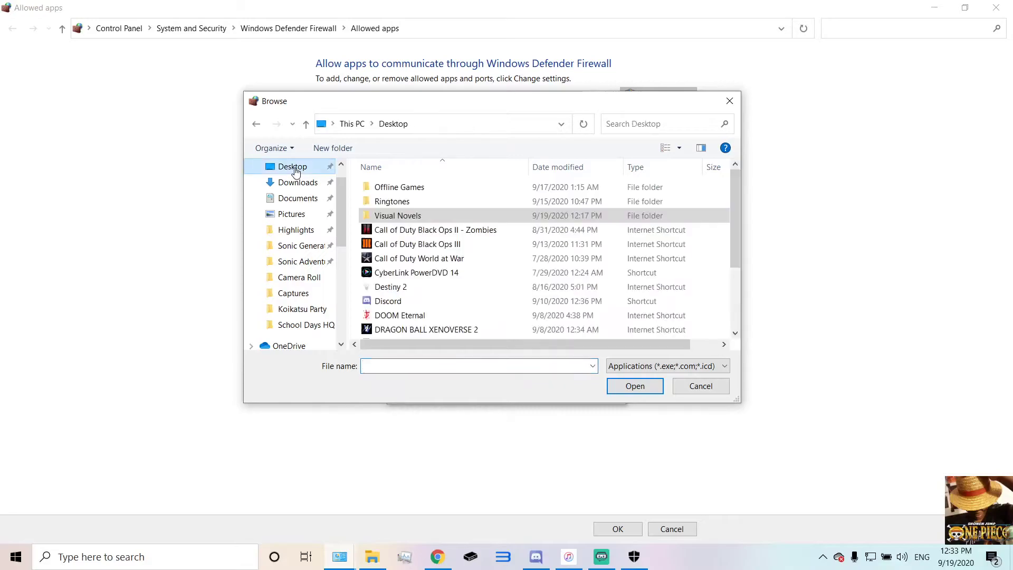
left_click(408, 218)
double_click(408, 217)
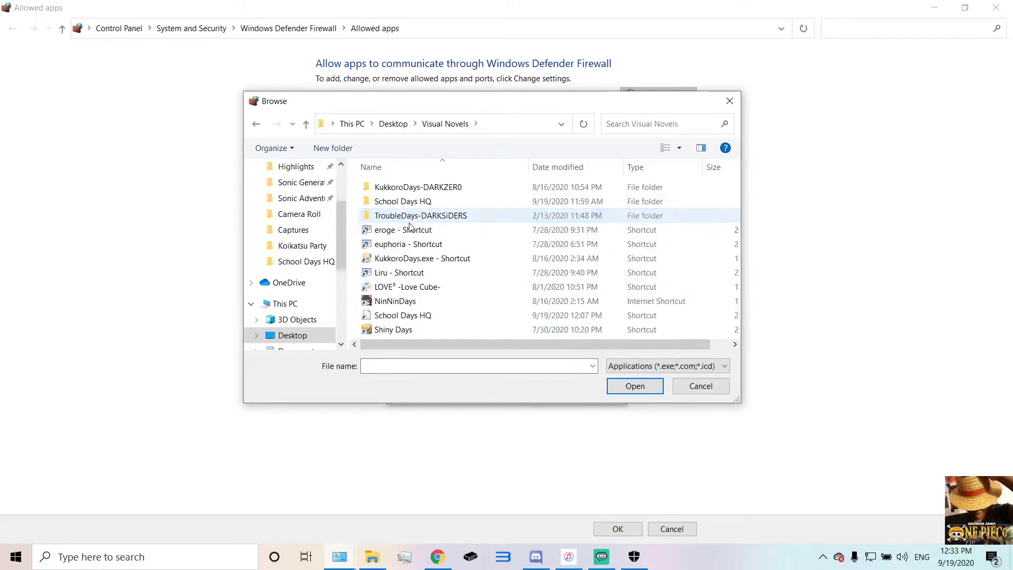
double_click(411, 203)
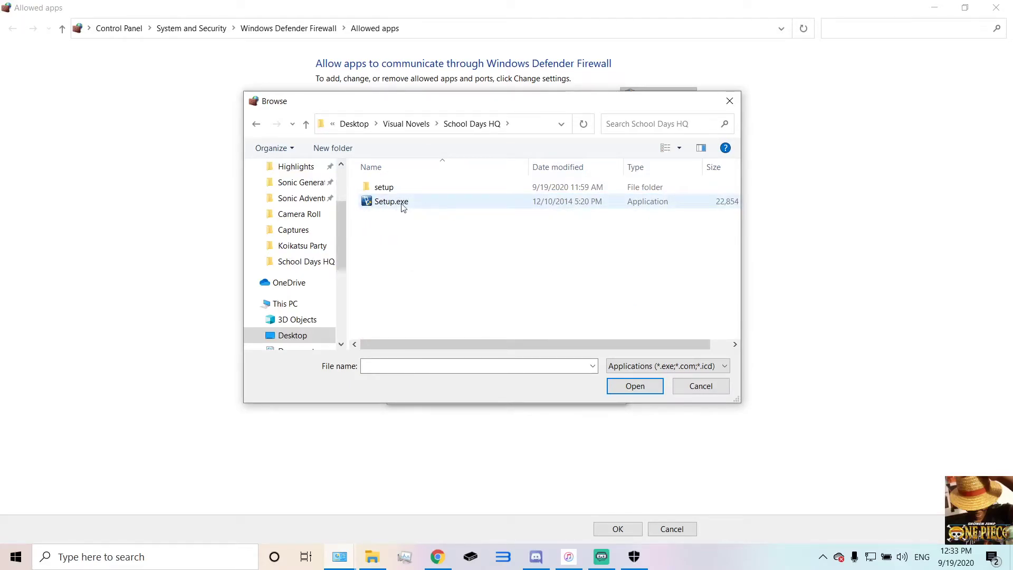
Cancel adding the app, close the firewall and Windows Security windows, and restore the game folder.
left_click(730, 101)
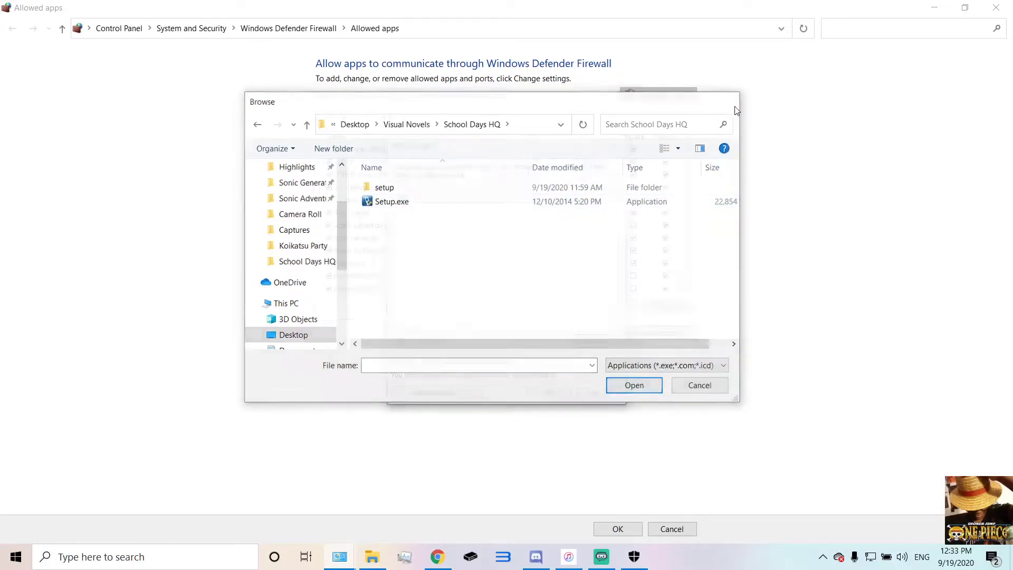
left_click(615, 145)
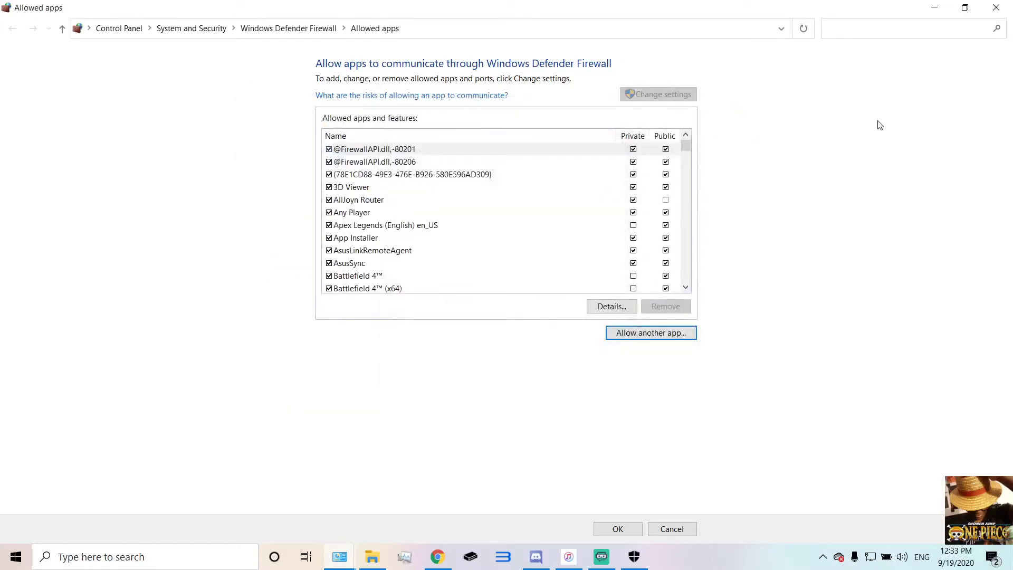
left_click(1009, 5)
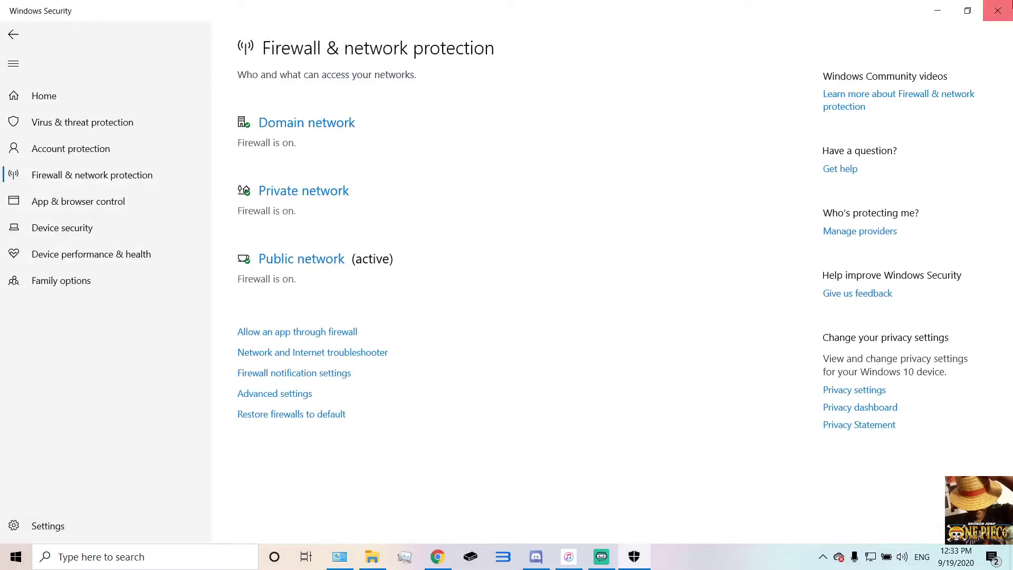
left_click(1000, 5)
left_click(378, 550)
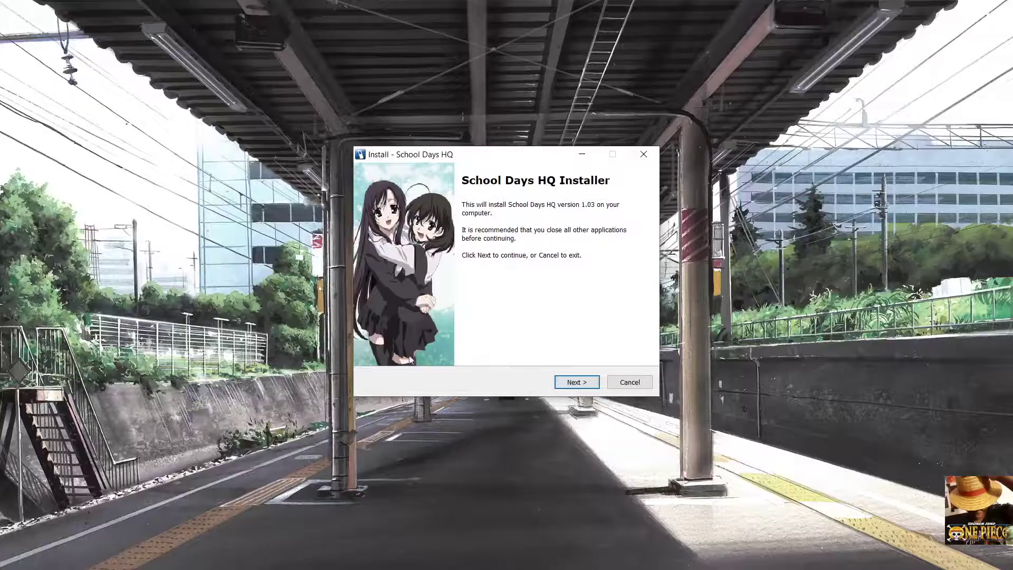
Accept the licence and install School Days HQ with default folder, Start Menu folder and desktop icon.
left_click(576, 383)
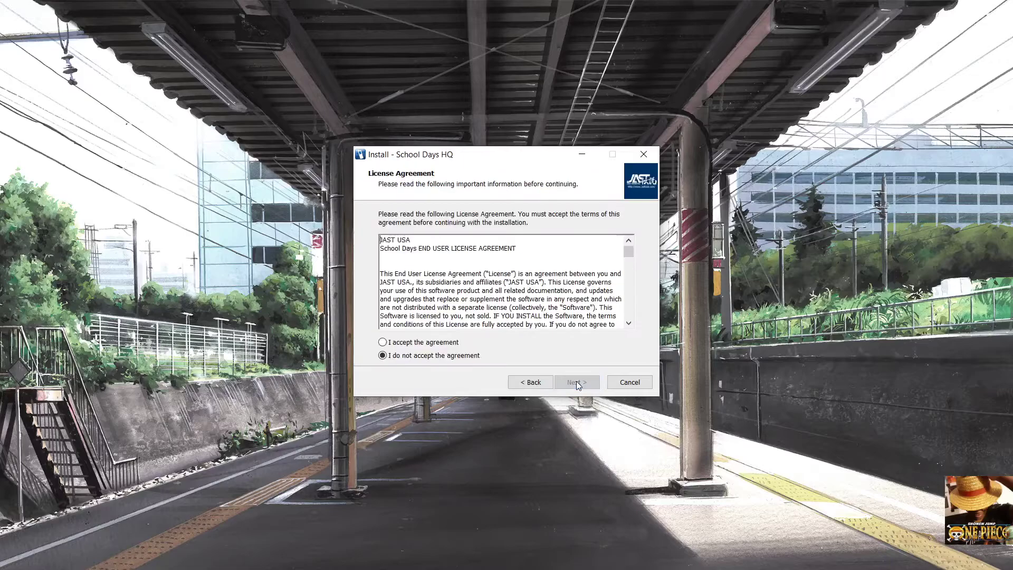
left_click(405, 343)
left_click(585, 383)
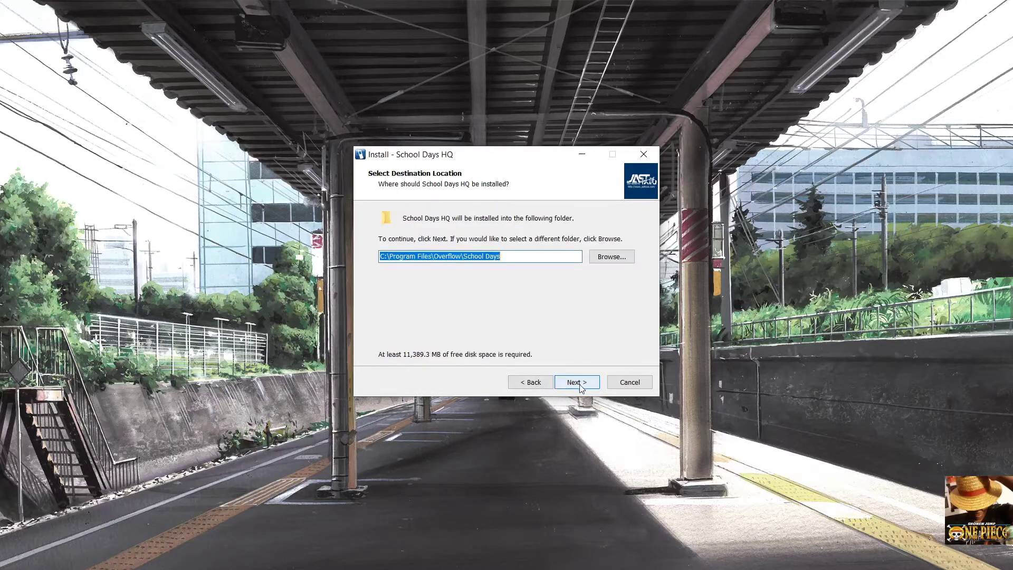
left_click(577, 382)
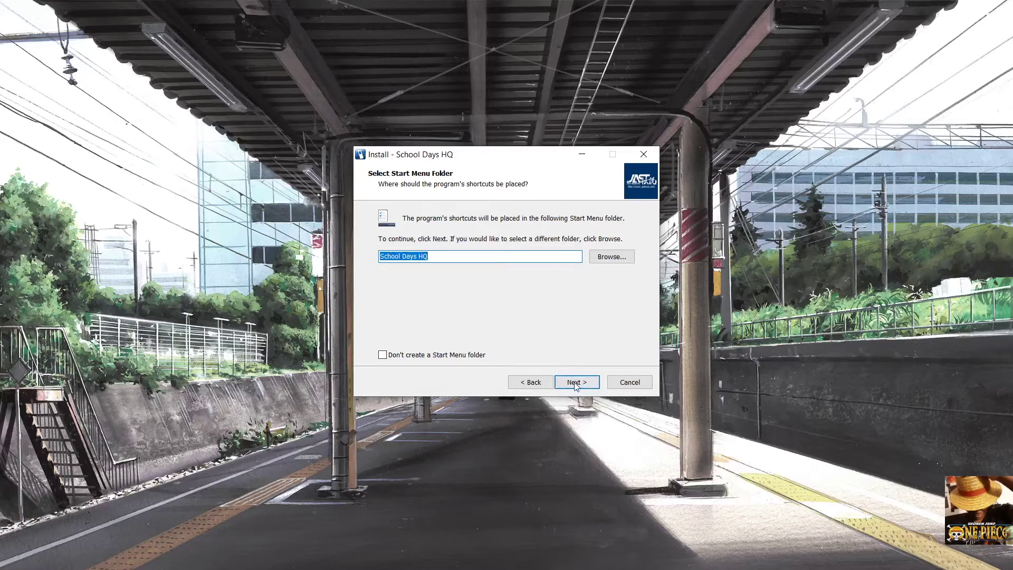
left_click(575, 382)
left_click(589, 384)
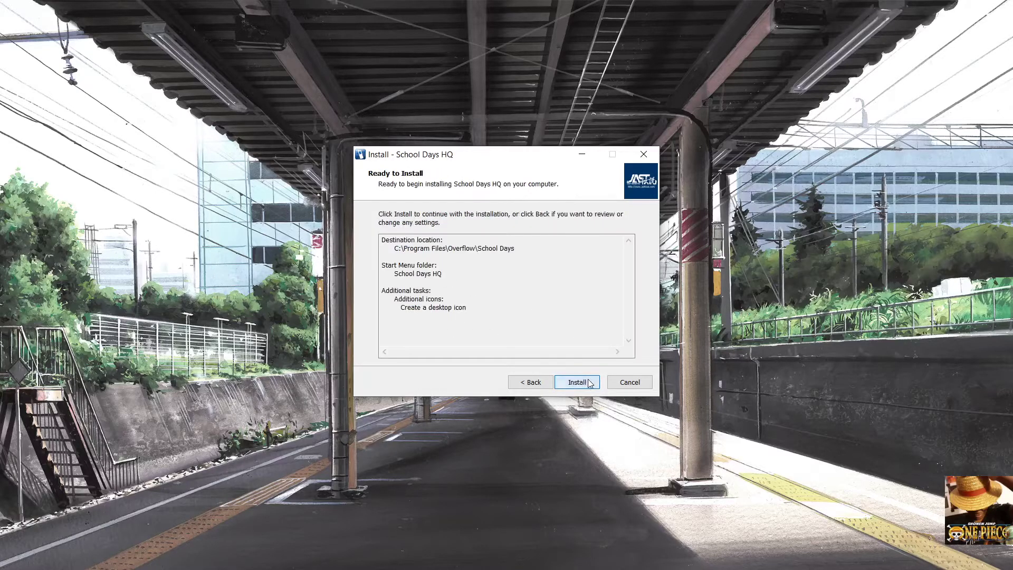
left_click(588, 382)
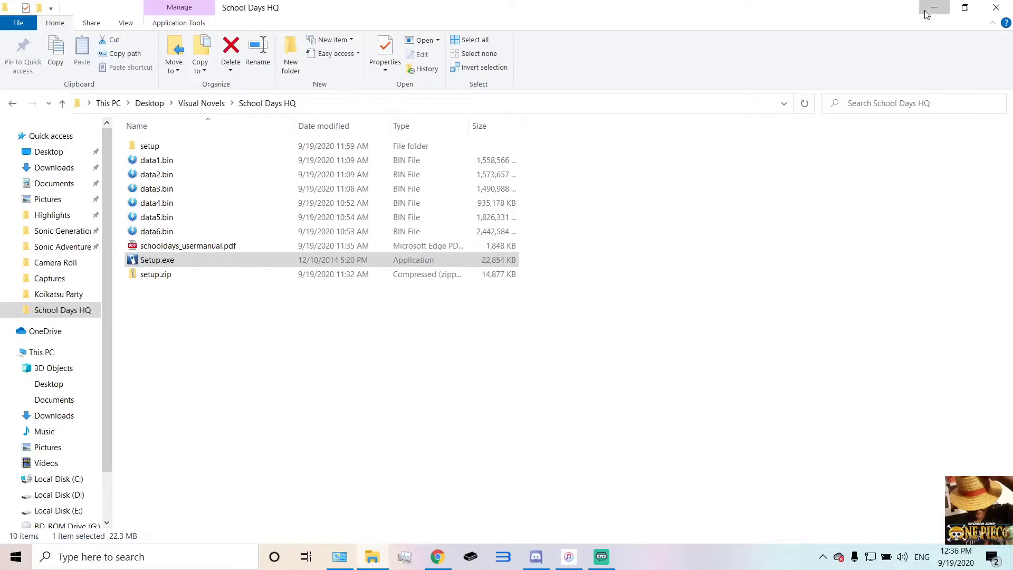
Minimize File Explorer, close the Program Compatibility Assistant, and nudge the School Days HQ desktop icon.
left_click(929, 8)
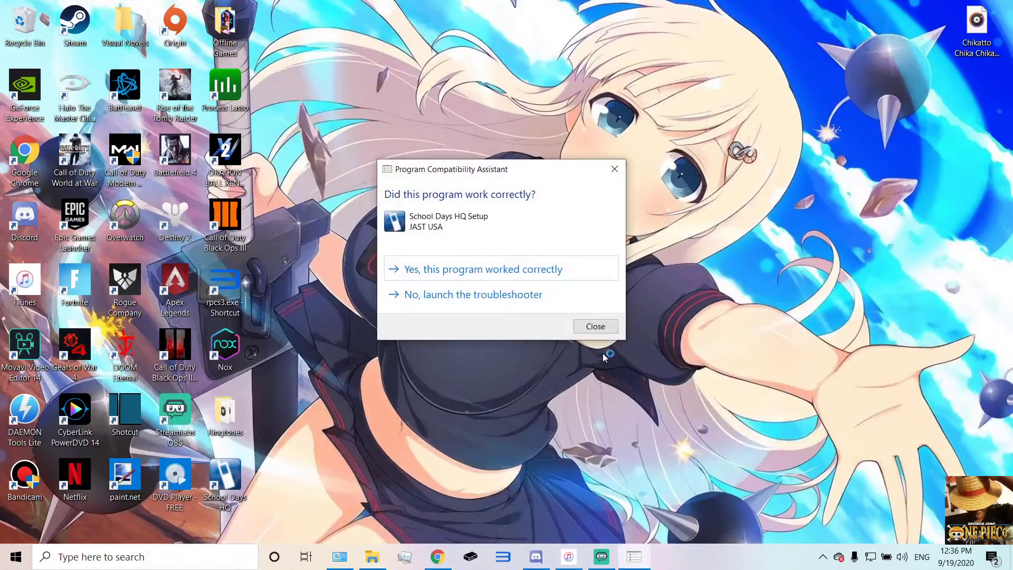
left_click(594, 327)
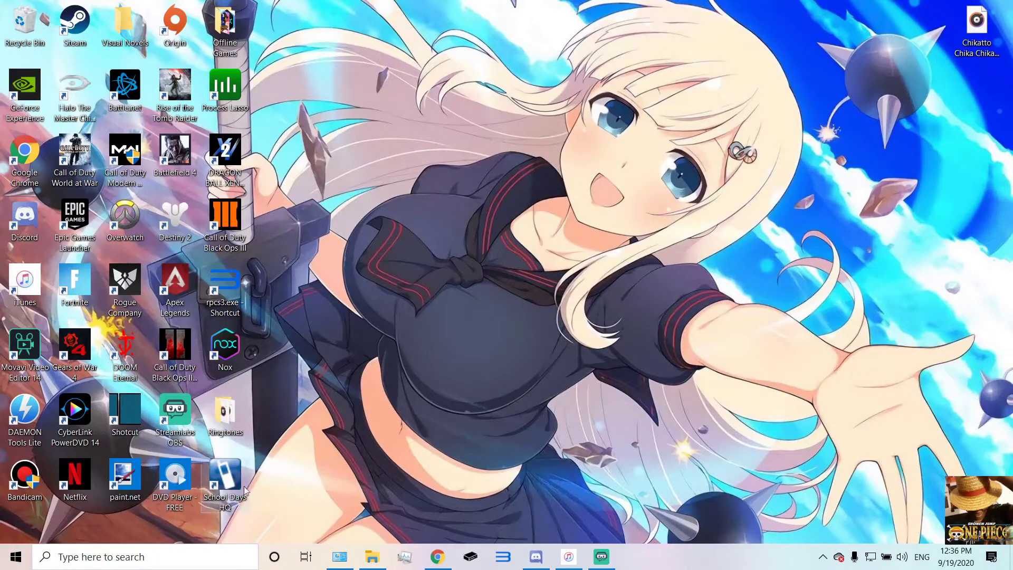
left_click_drag(239, 491, 246, 494)
Launch School Days HQ from its desktop shortcut.
double_click(228, 483)
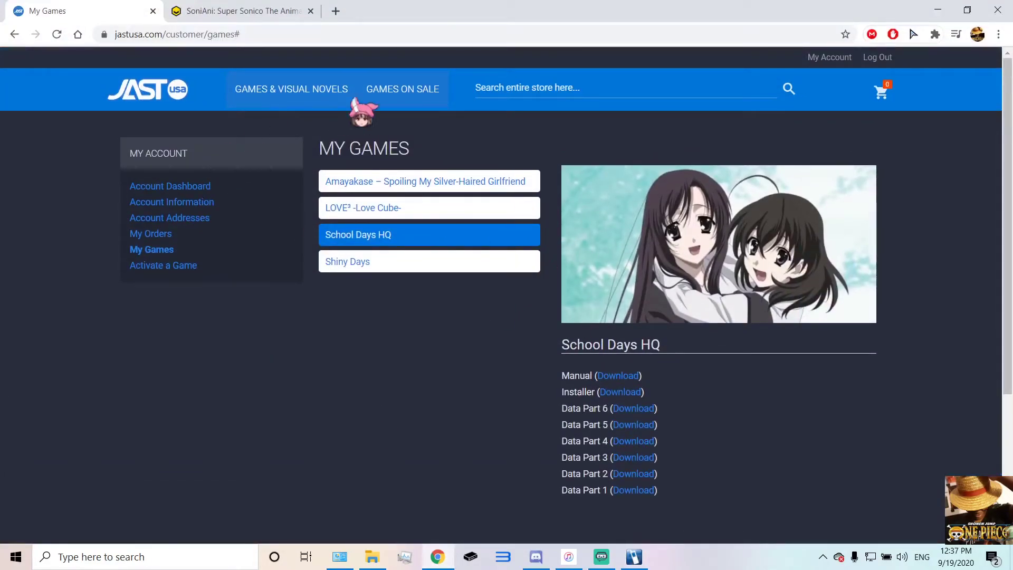
Close the My Games tab, browse the School Days HQ store page from a bookmark, then close it.
left_click(153, 11)
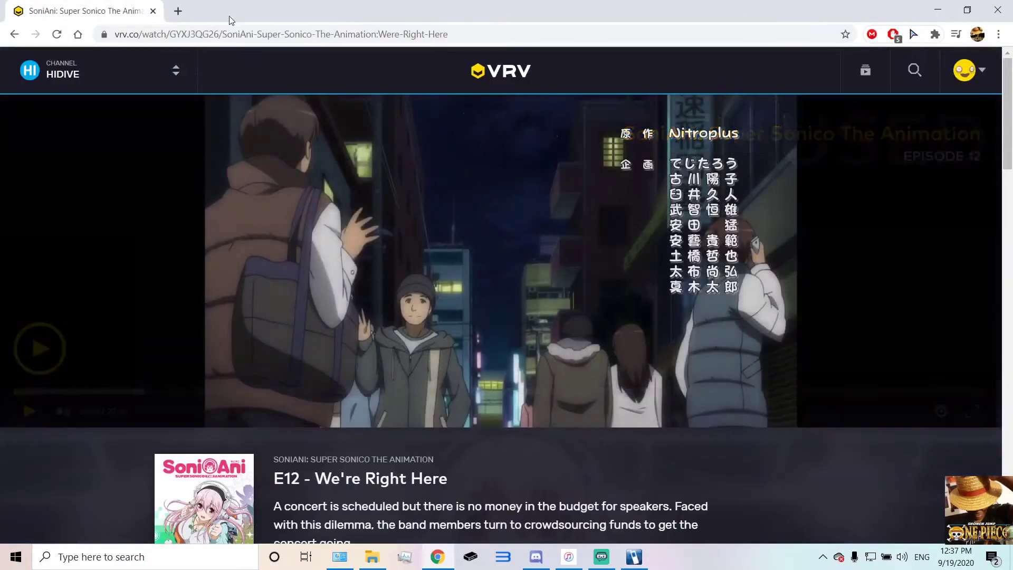
left_click(178, 10)
left_click(630, 55)
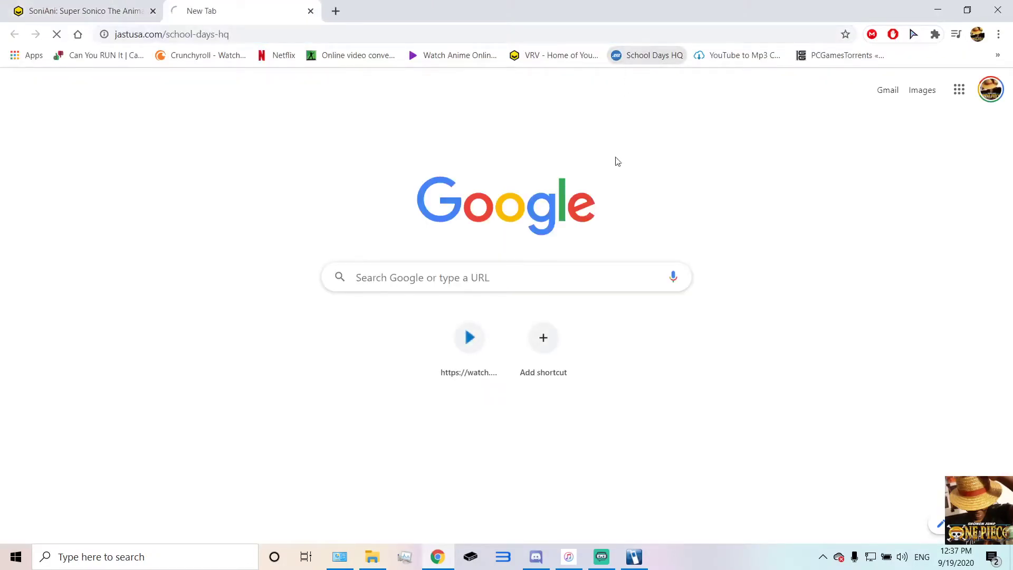
scroll(469, 296, "up", 3)
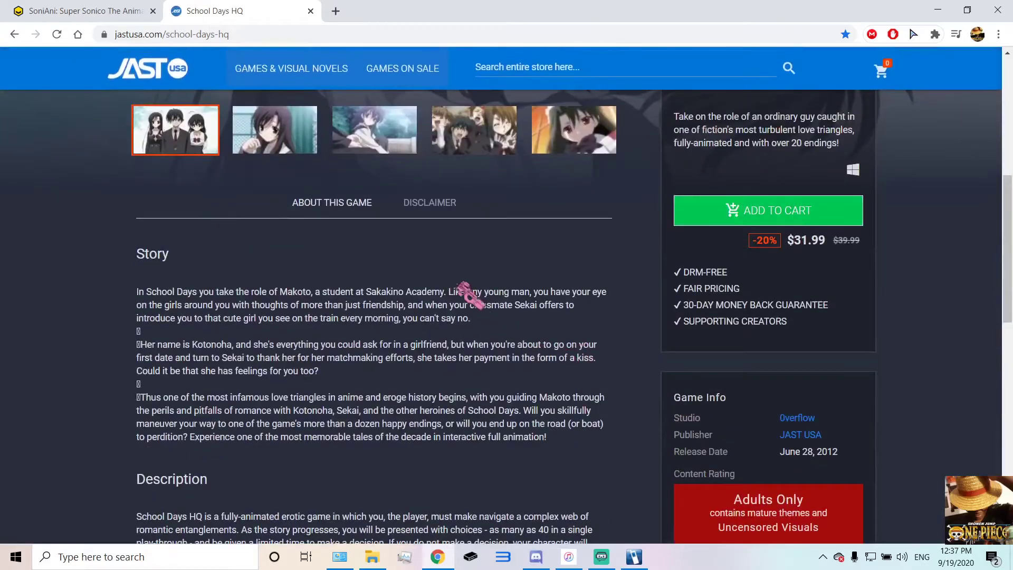
scroll(667, 294, "down", 14)
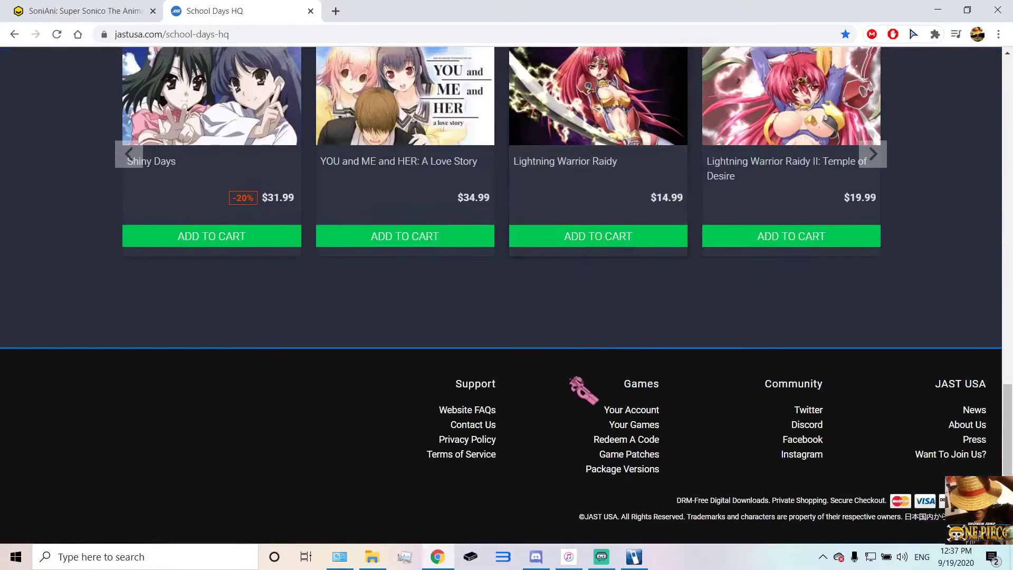
scroll(583, 389, "up", 15)
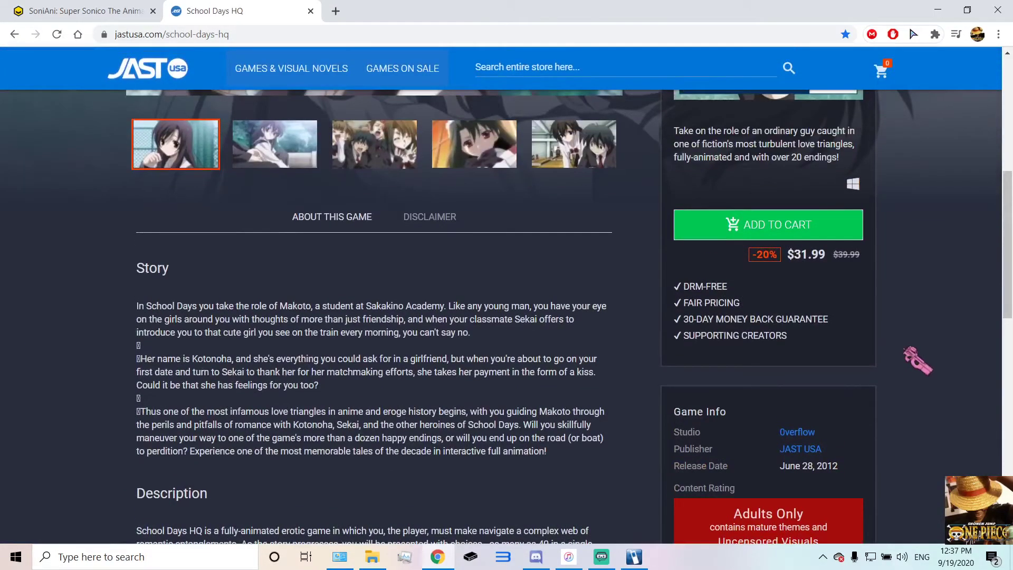
scroll(483, 354, "up", 5)
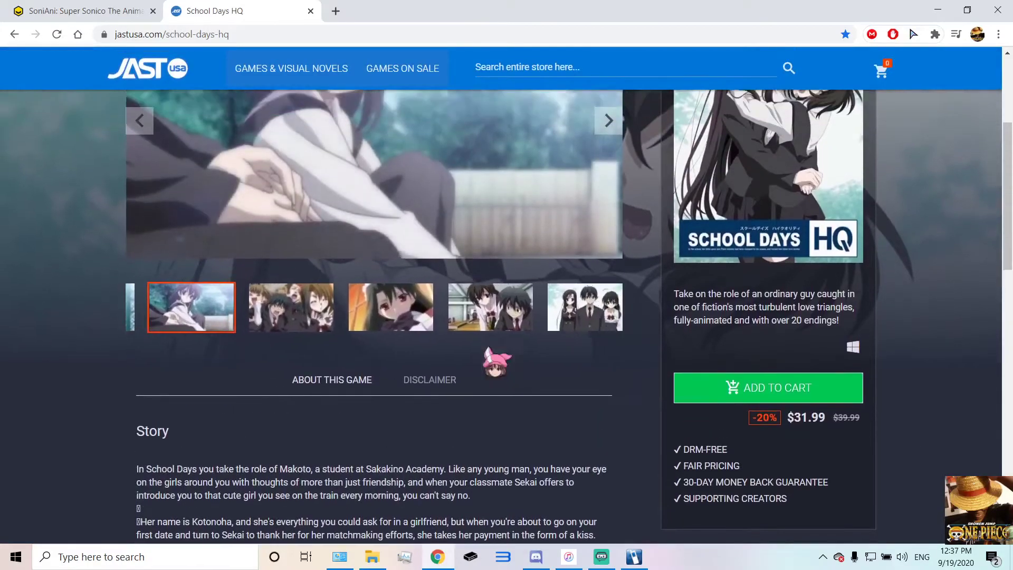
scroll(641, 396, "down", 8)
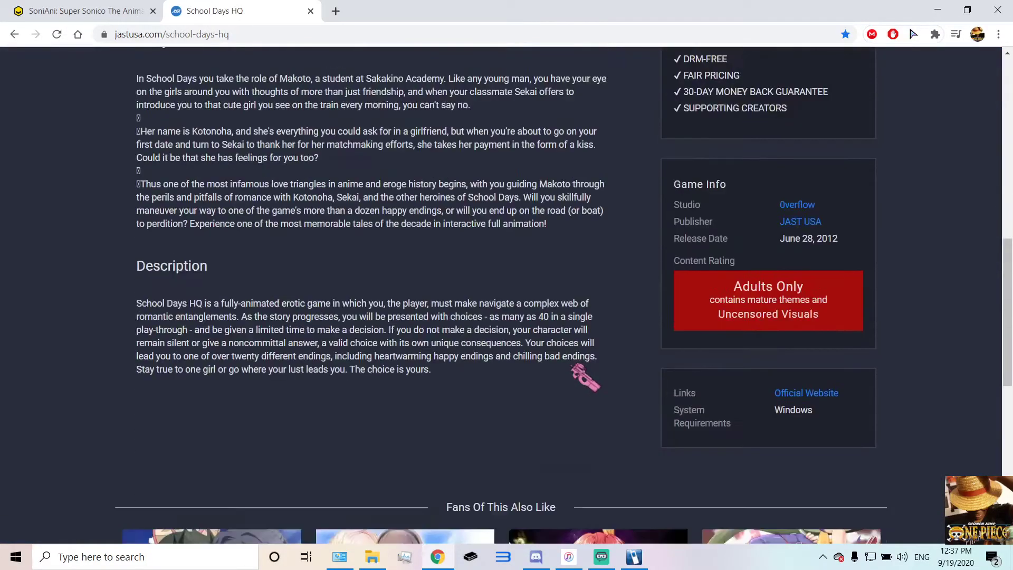
scroll(586, 377, "up", 2)
scroll(579, 379, "up", 8)
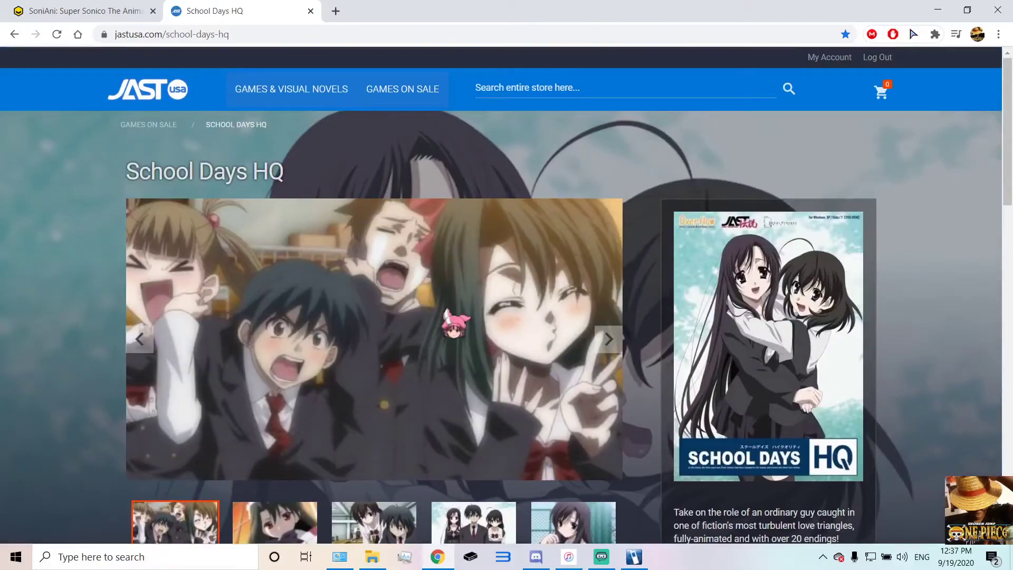
left_click(310, 11)
Confirm School Days HQ's Window Size option is windowed, then exit the game and confirm YES.
left_click(945, 12)
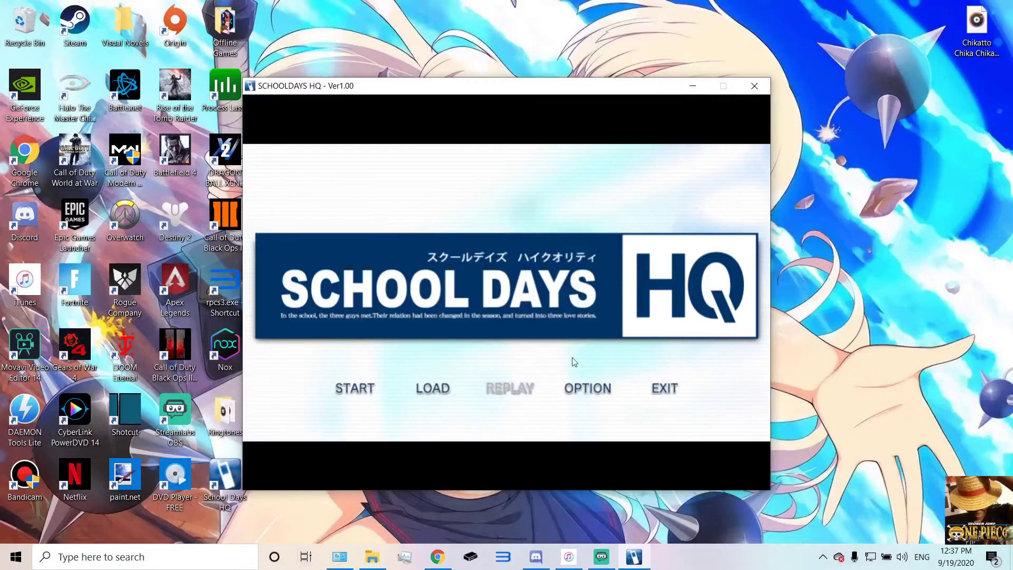
left_click(593, 392)
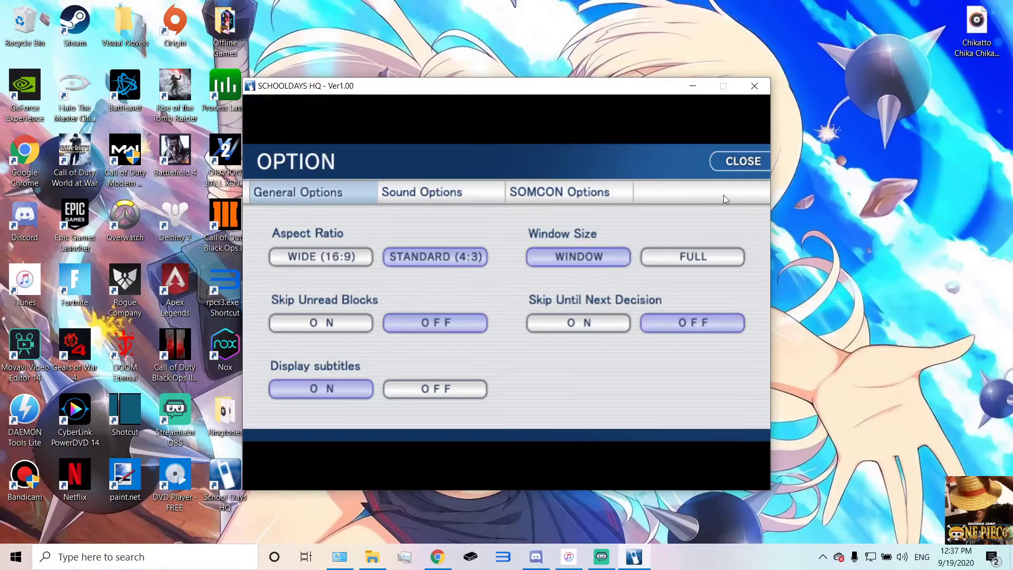
left_click(746, 160)
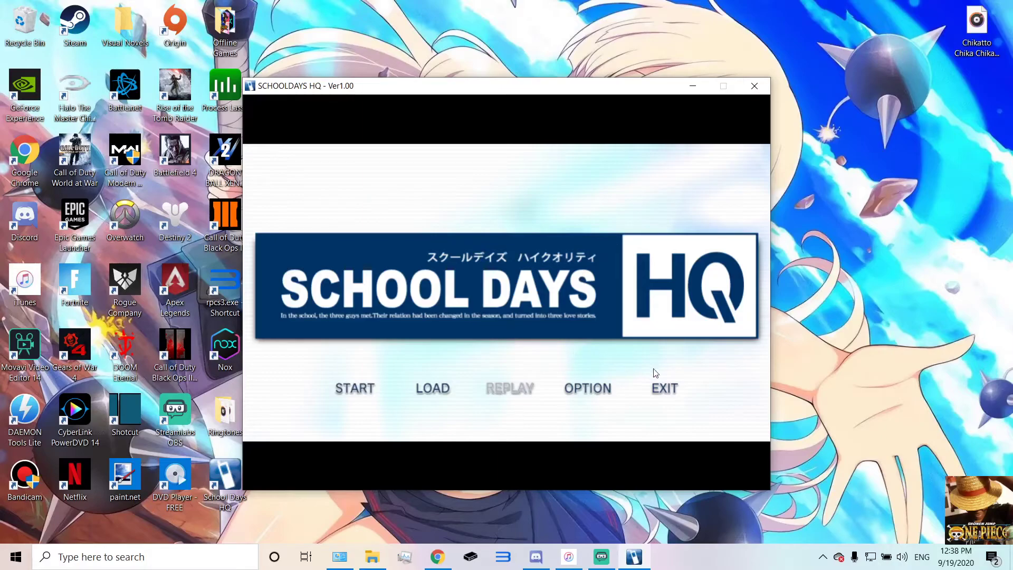
left_click(666, 390)
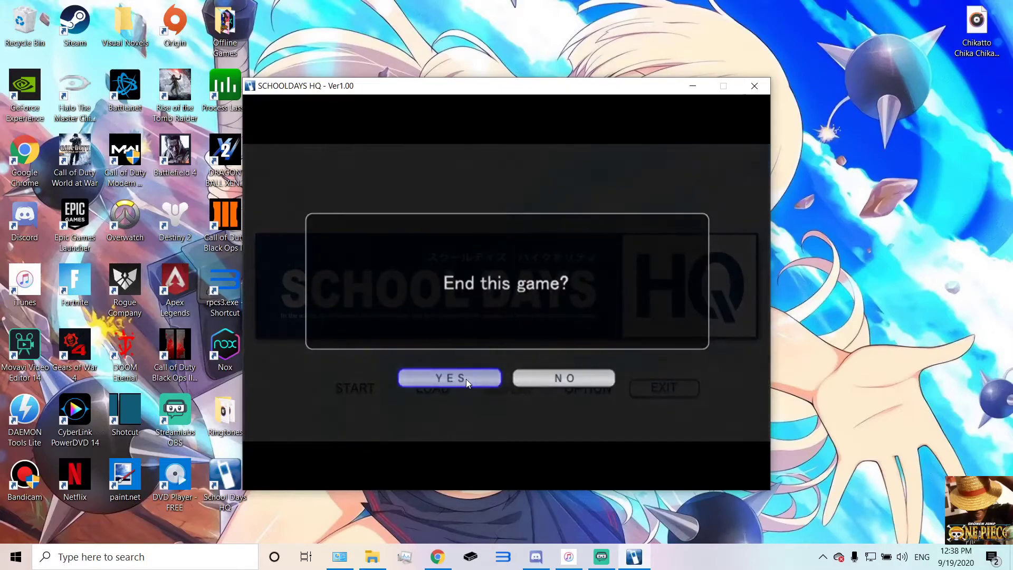
left_click(466, 379)
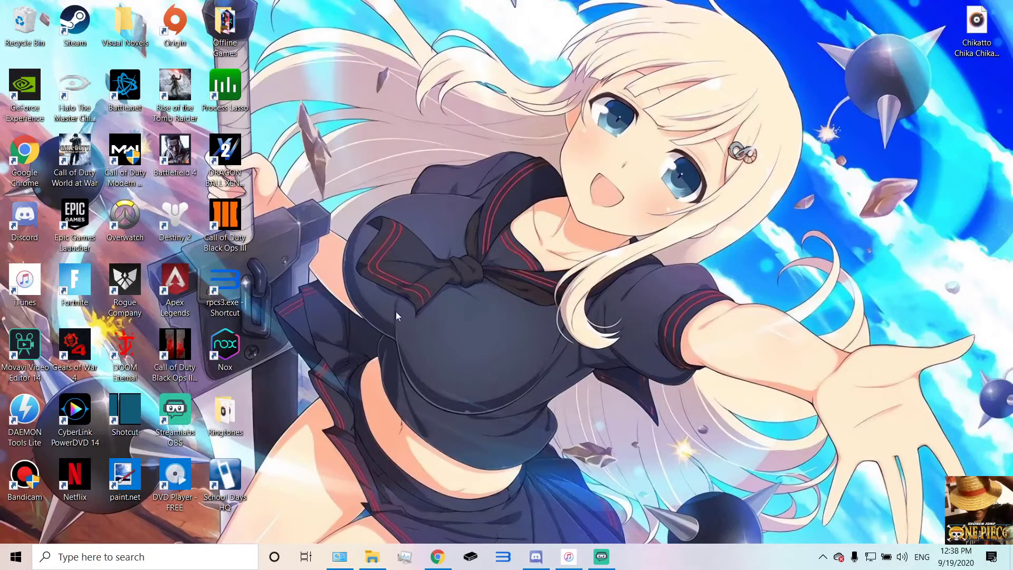
Bring the JAST USA School Days HQ store page back up in Chrome and scroll through it.
left_click(430, 566)
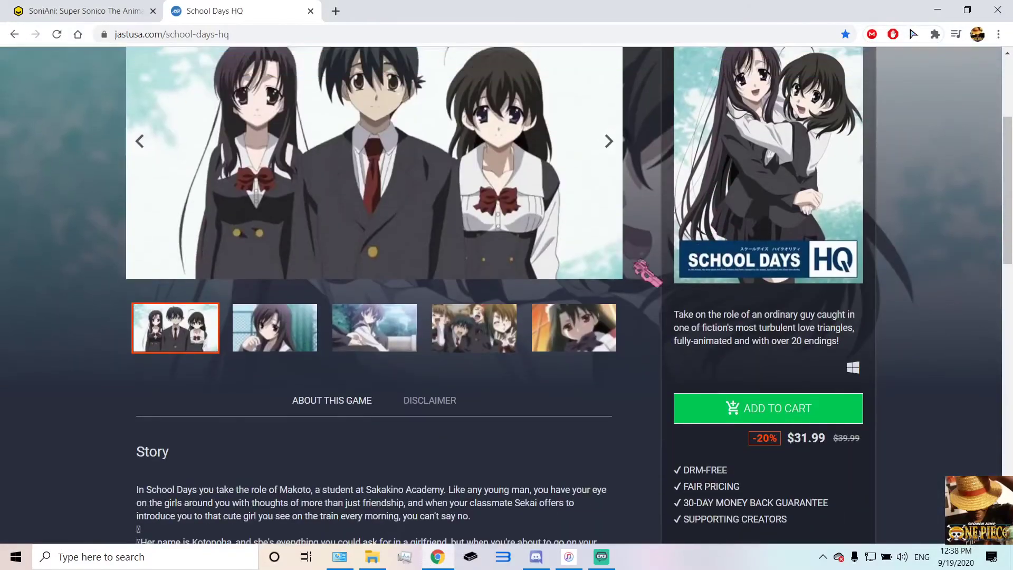
scroll(607, 227, "up", 4)
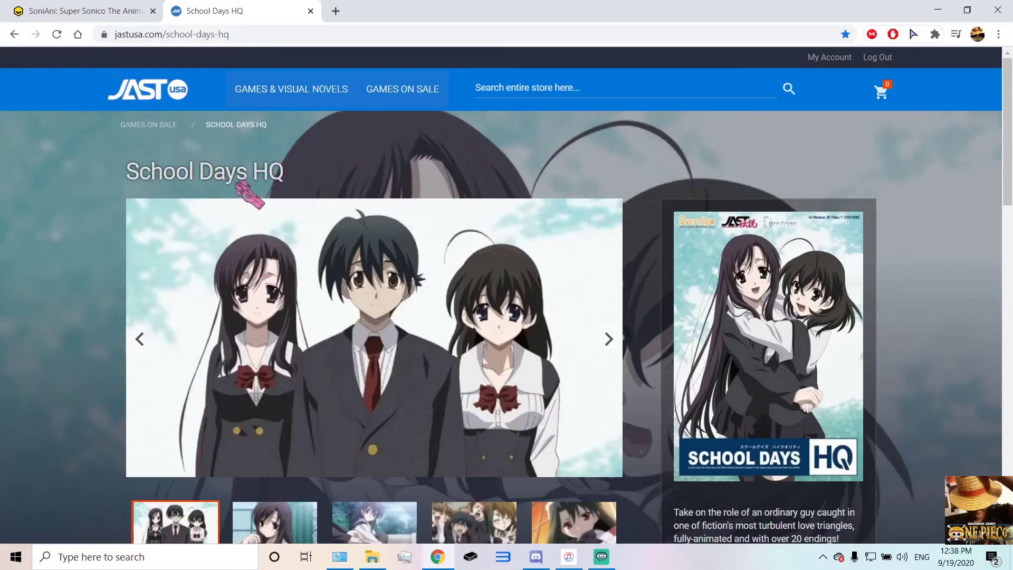
scroll(385, 203, "down", 2)
scroll(399, 203, "up", 2)
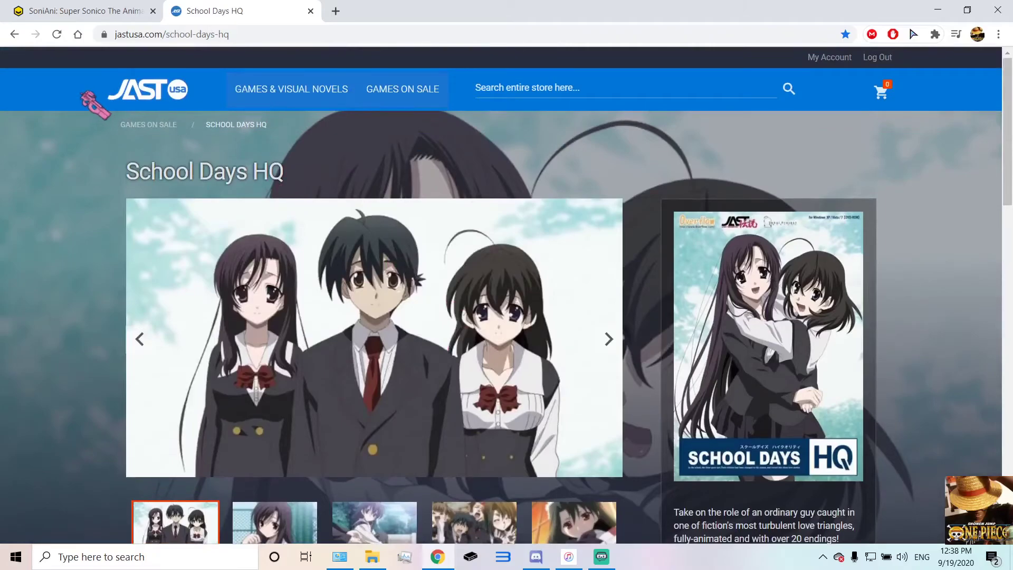
scroll(680, 196, "down", 3)
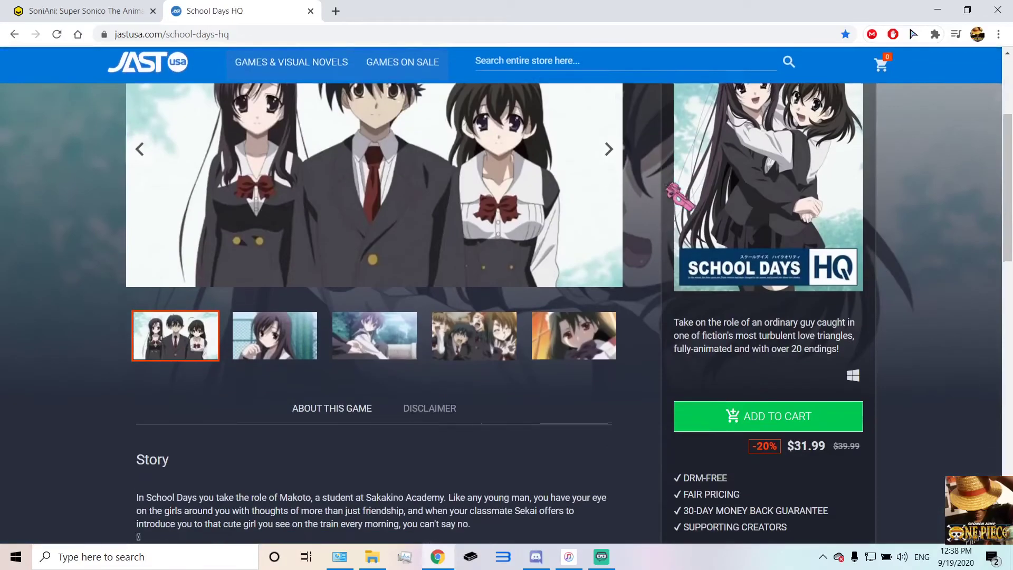
scroll(678, 195, "up", 3)
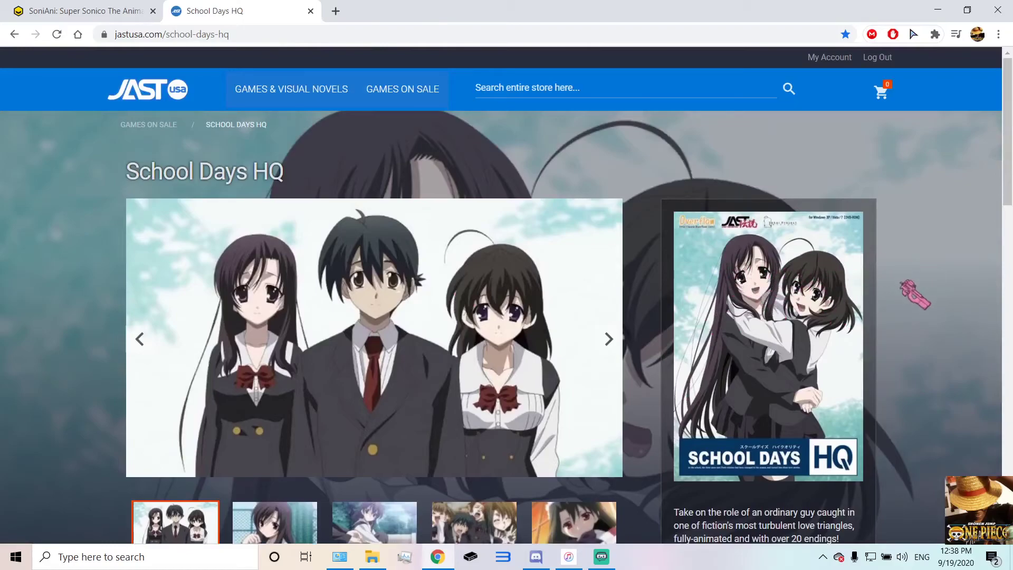
scroll(913, 293, "down", 3)
scroll(844, 317, "up", 3)
Page through the store's screenshot gallery using its next and previous arrows.
left_click(609, 342)
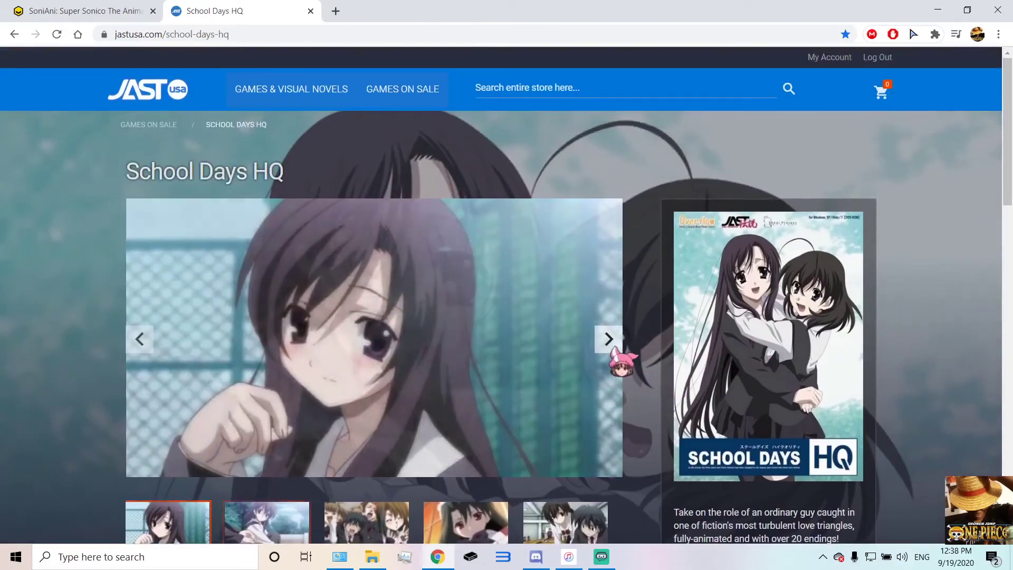
scroll(536, 437, "down", 4)
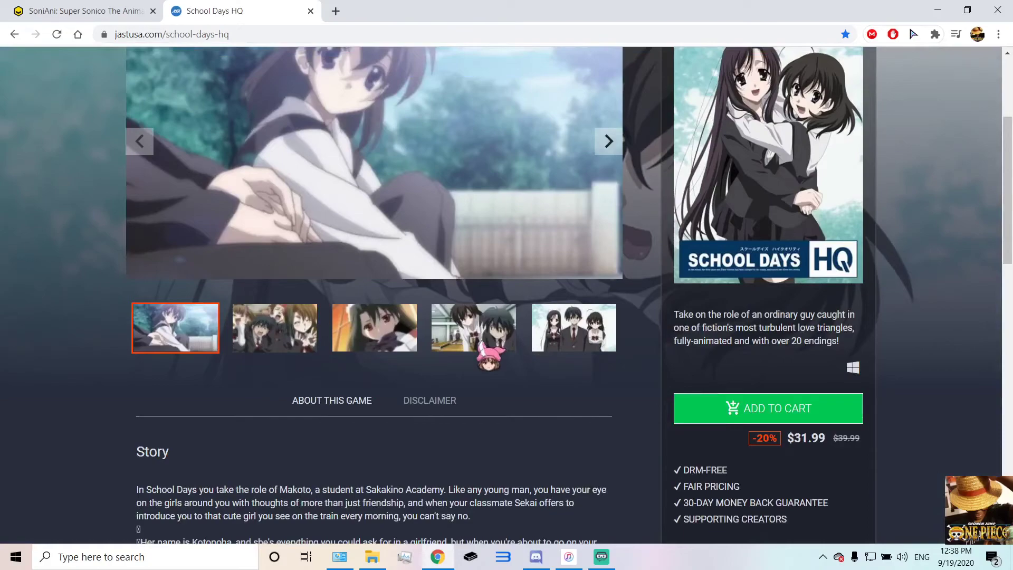
left_click(608, 141)
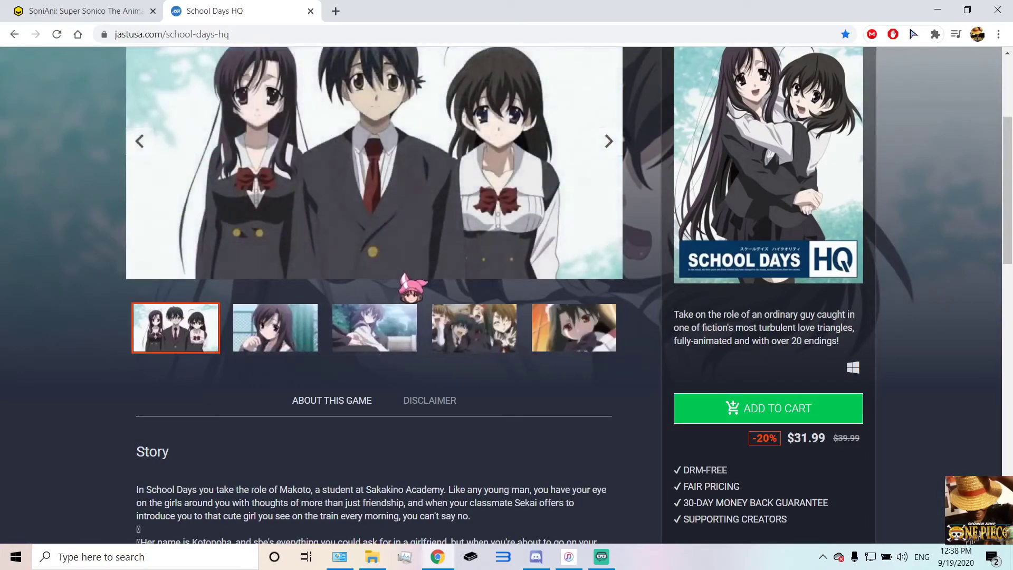
scroll(438, 205, "up", 4)
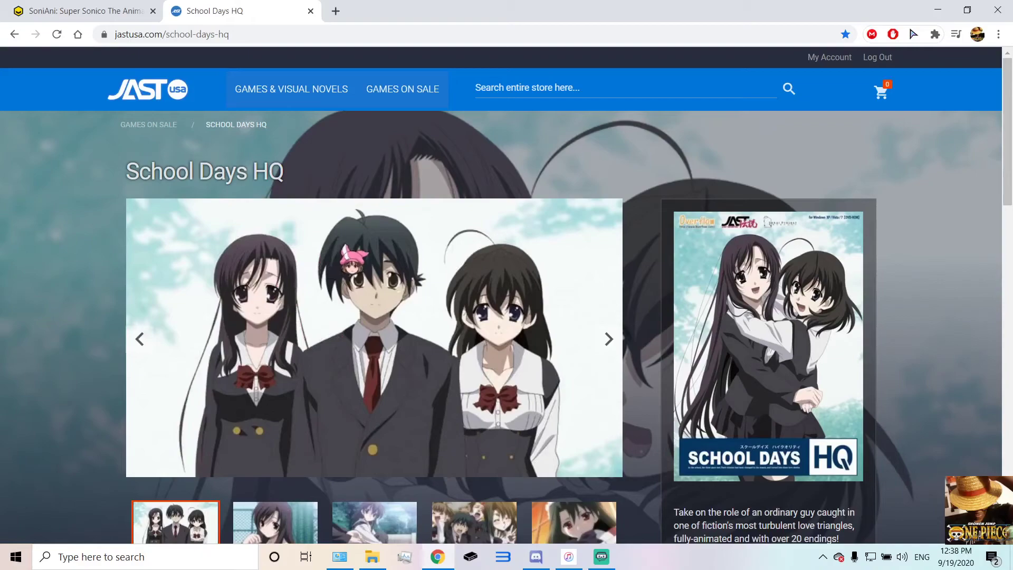
scroll(438, 232, "down", 2)
scroll(316, 211, "up", 2)
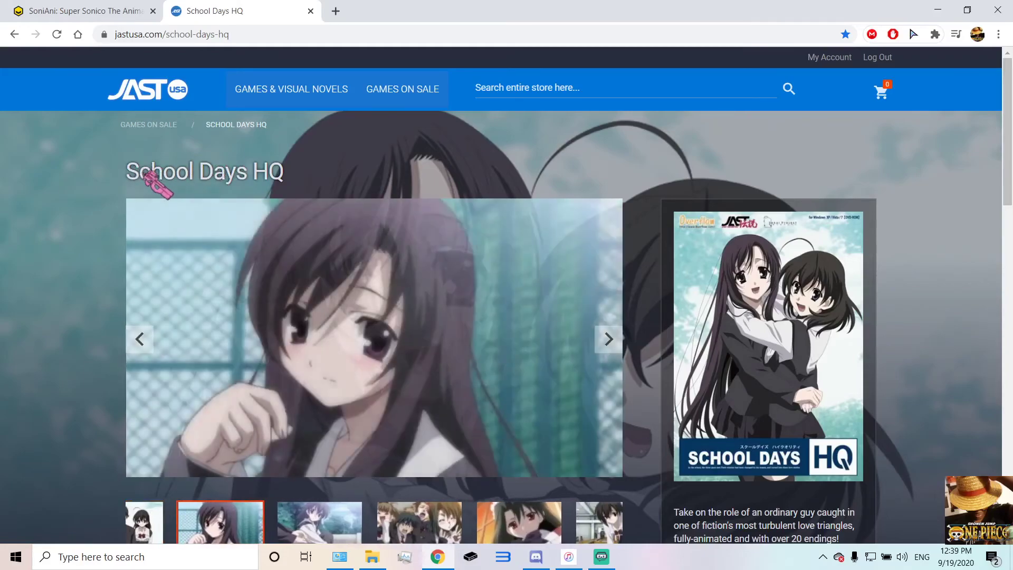
scroll(525, 310, "down", 3)
scroll(485, 276, "up", 2)
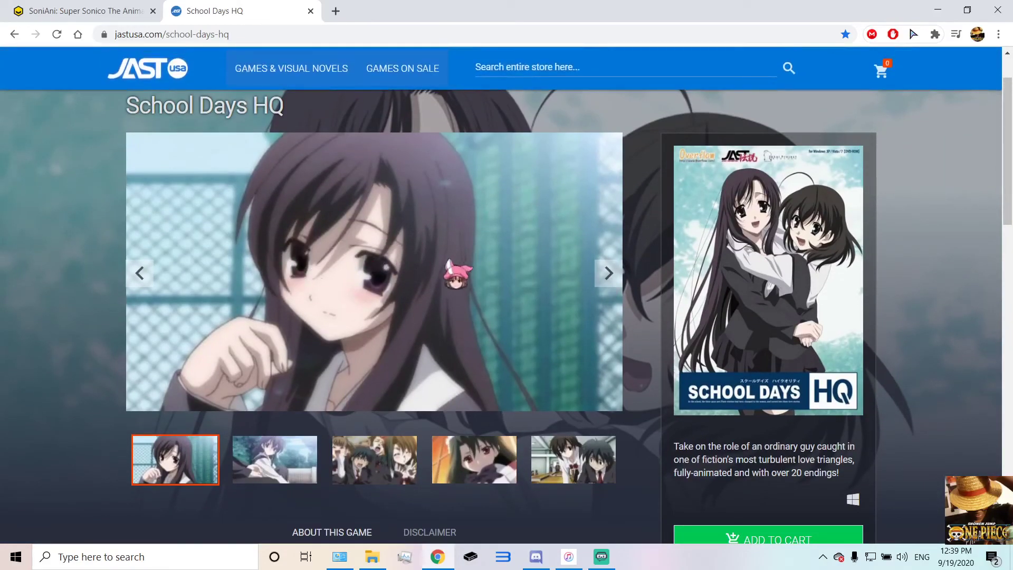
left_click(142, 275)
left_click(609, 278)
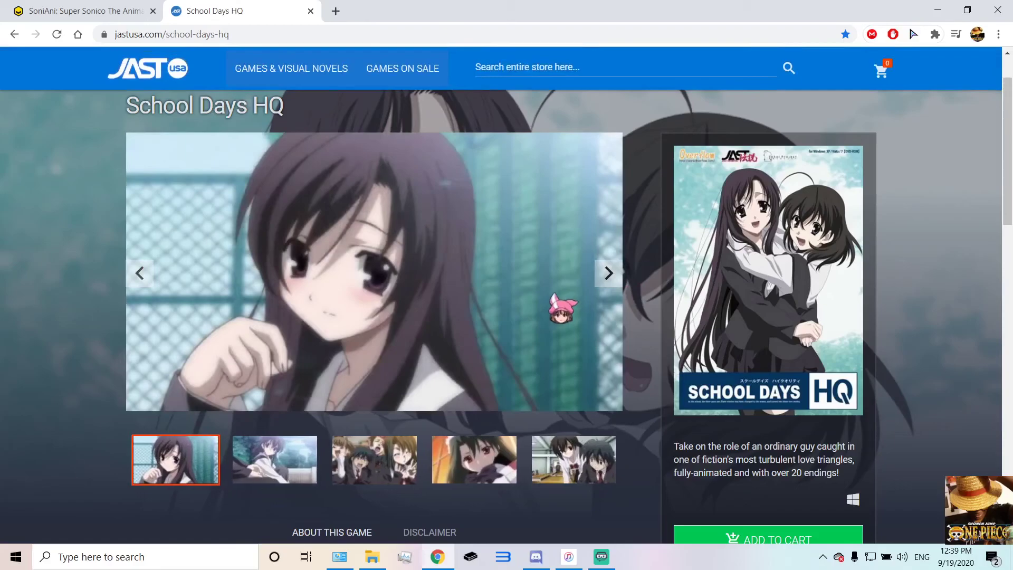